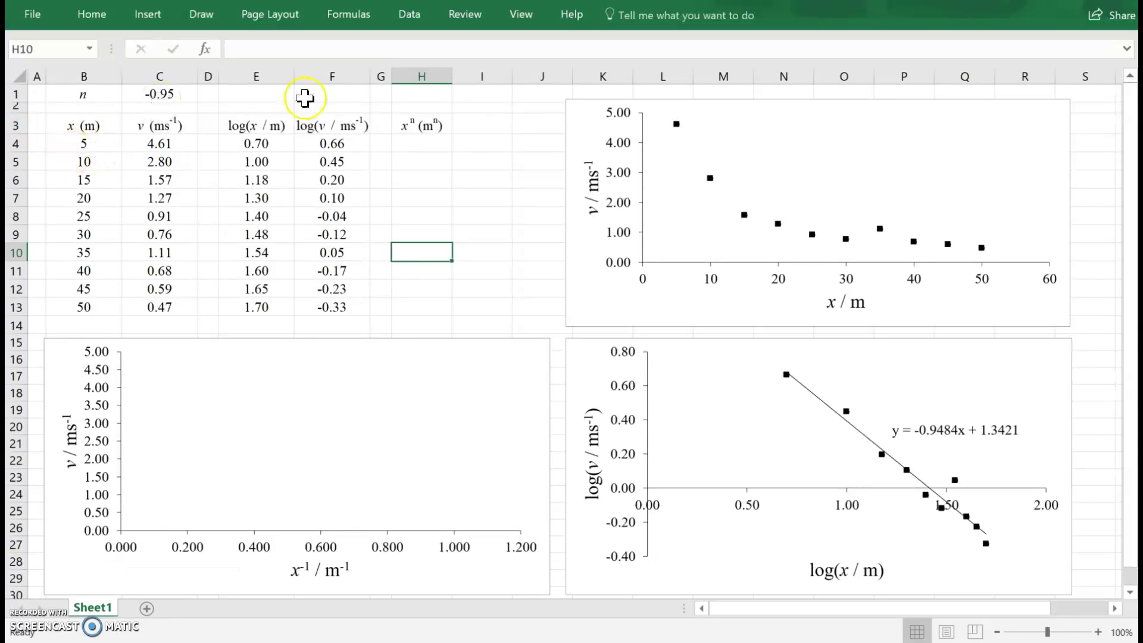
Check the x and v data against the v vs x chart, then bold outlier row B10:F10.
left_click_drag(83, 125, 88, 310)
left_click_drag(153, 141, 167, 312)
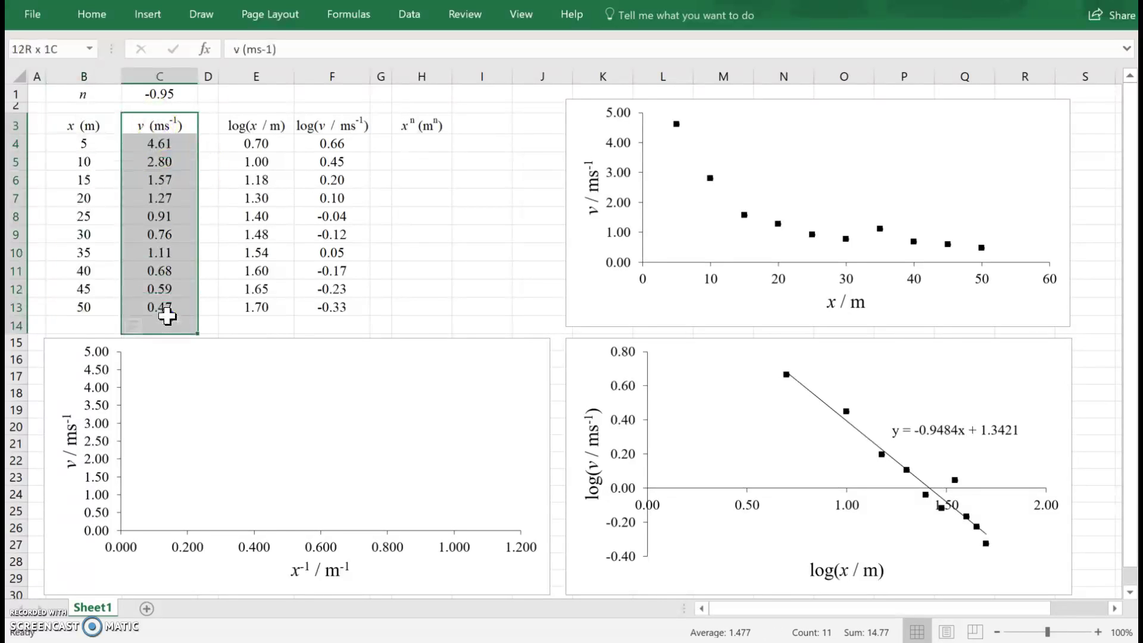
left_click(490, 273)
left_click(844, 103)
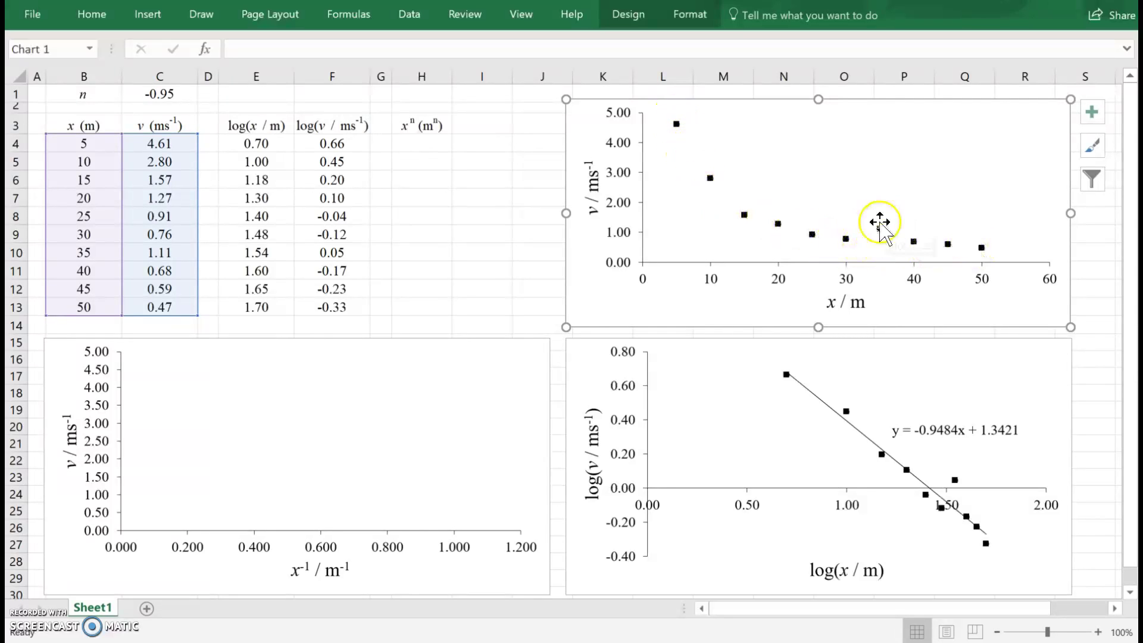
left_click_drag(90, 253, 338, 252)
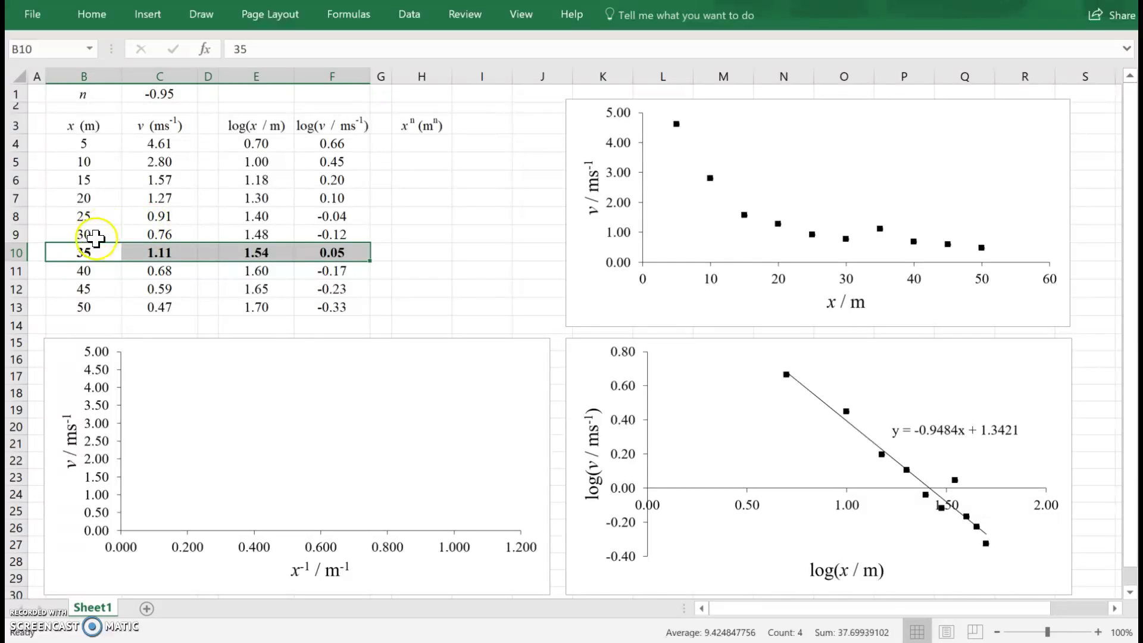
left_click(438, 268)
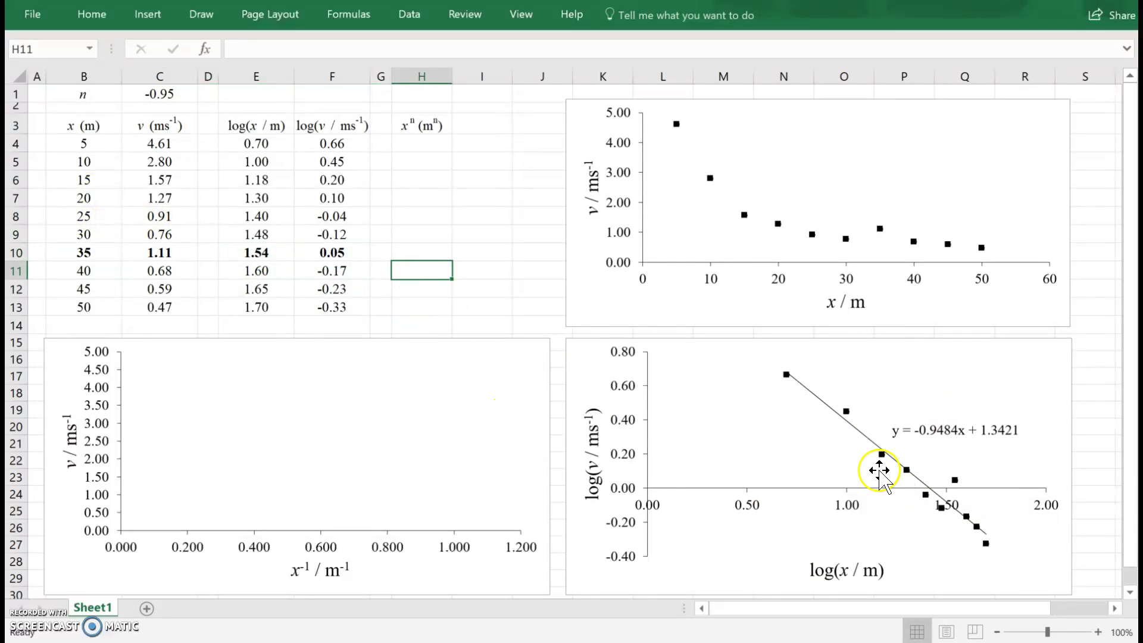
left_click(954, 480)
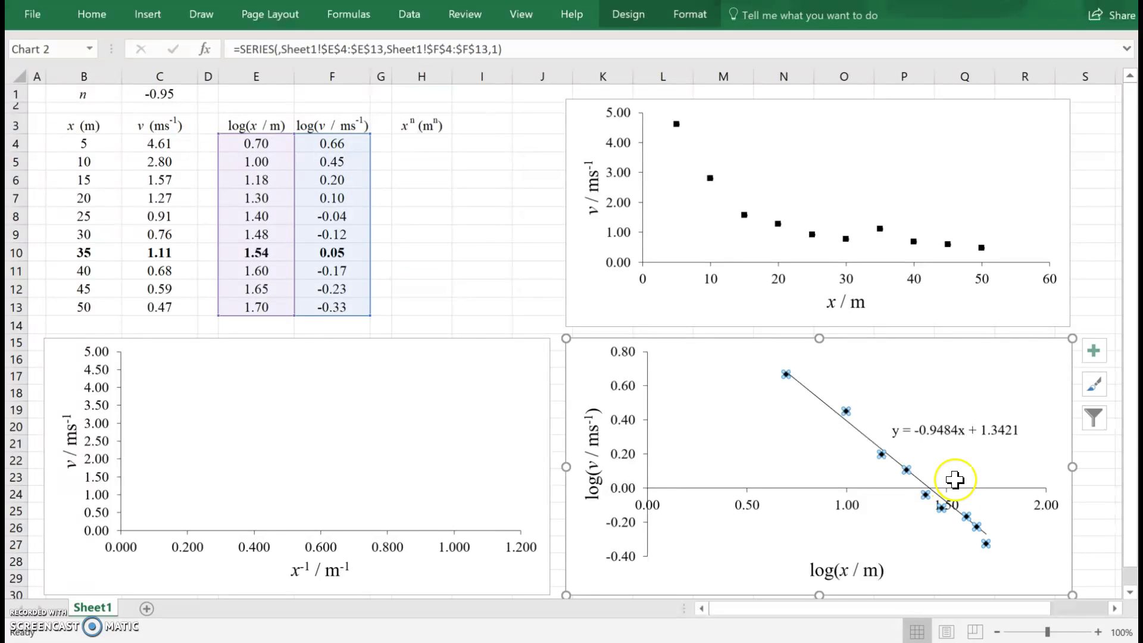
left_click(460, 309)
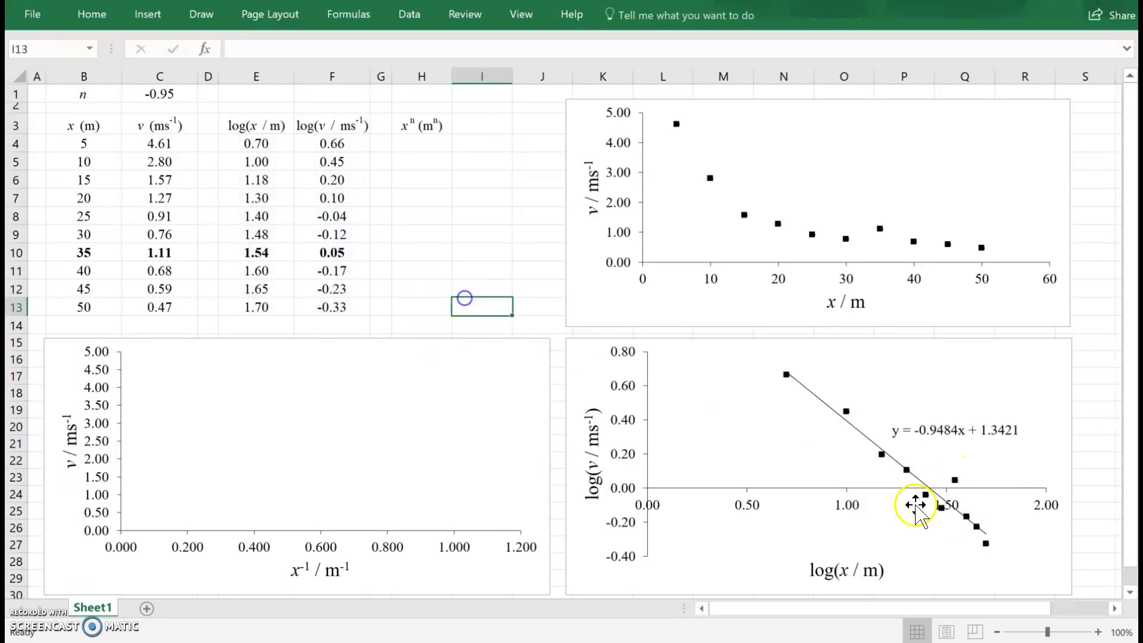
left_click(955, 480)
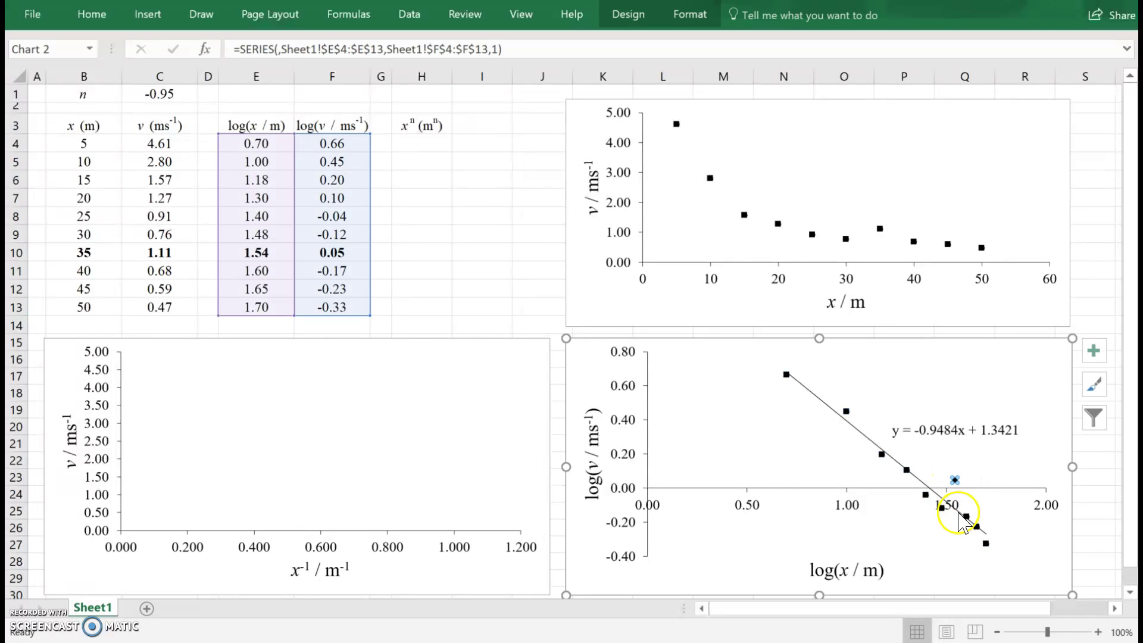
left_click_drag(95, 253, 334, 255)
key("Delete")
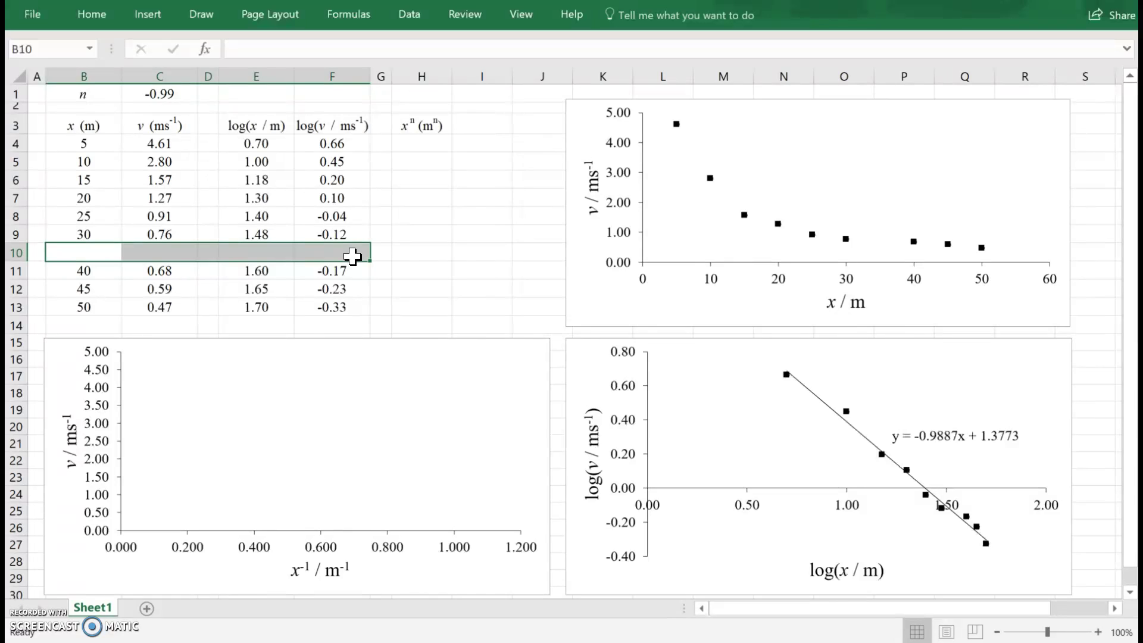
key("ctrl+z")
left_click(581, 365)
left_click(516, 232)
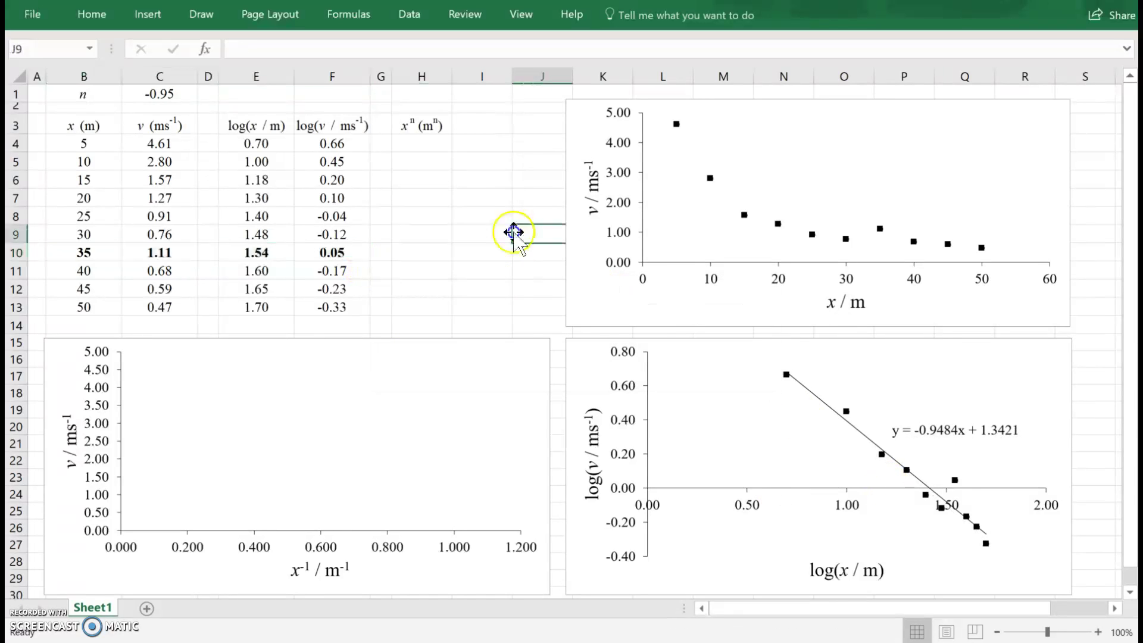
left_click(954, 480)
left_click(954, 481)
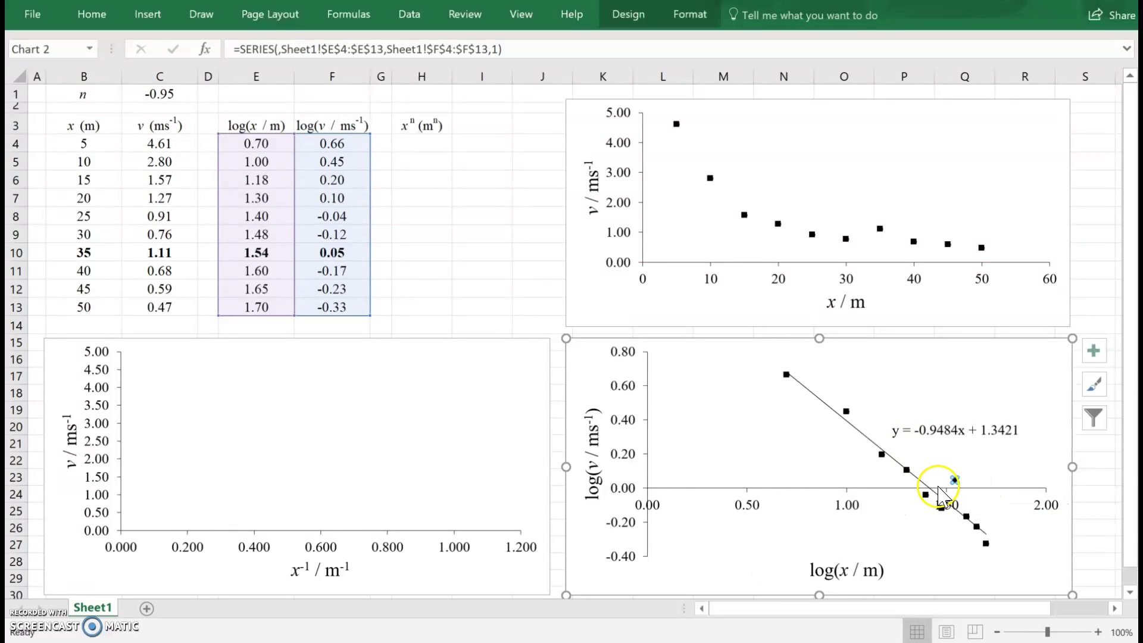
mouse_move(953, 486)
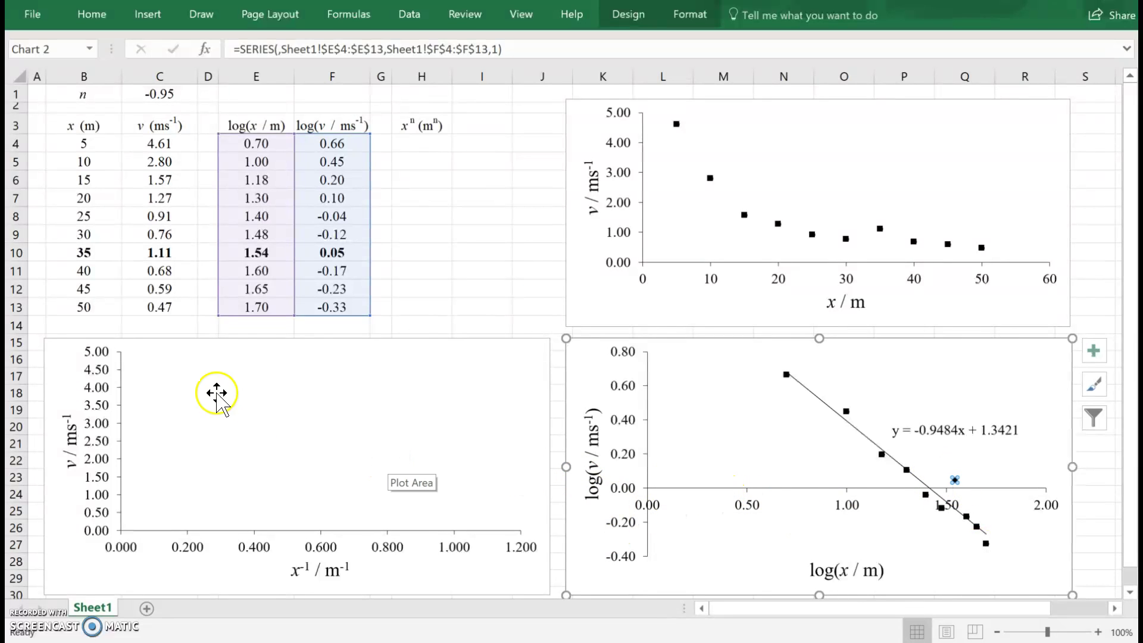
left_click(488, 305)
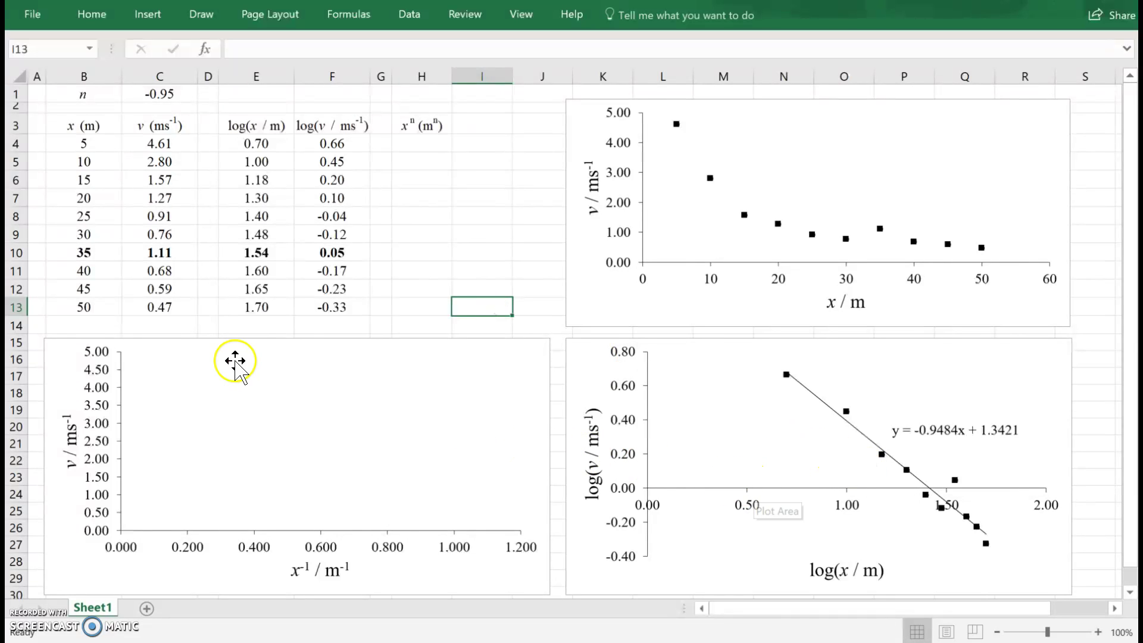
Restrict the v vs x chart's Raw Data series to B4:B9,B11:B13 and C4:C9,C11:C13.
right_click(802, 150)
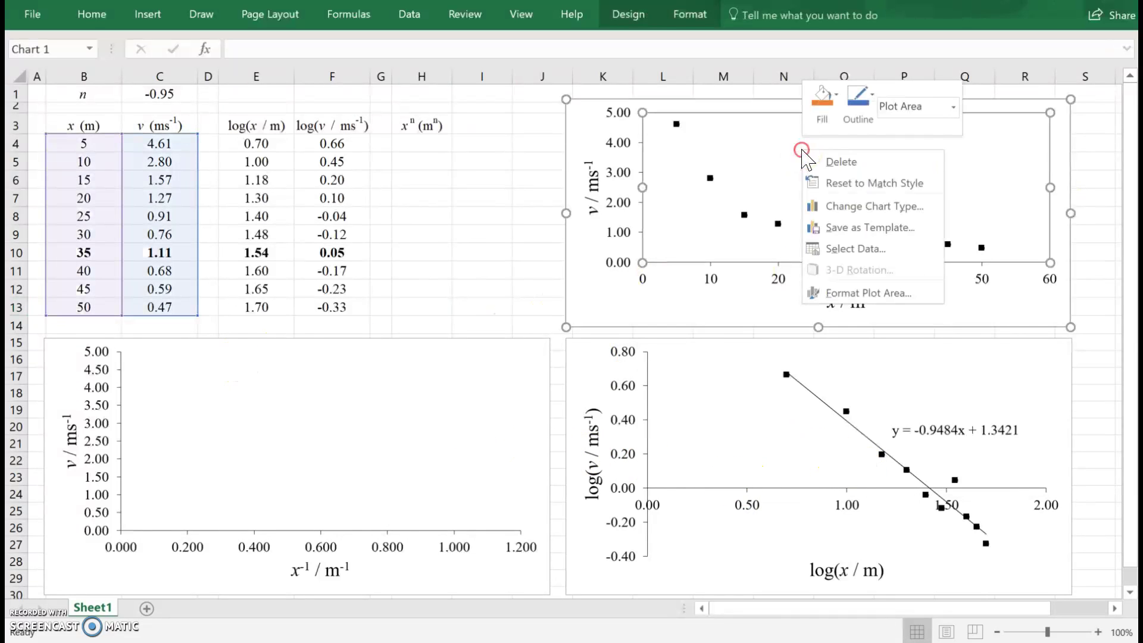
left_click(857, 249)
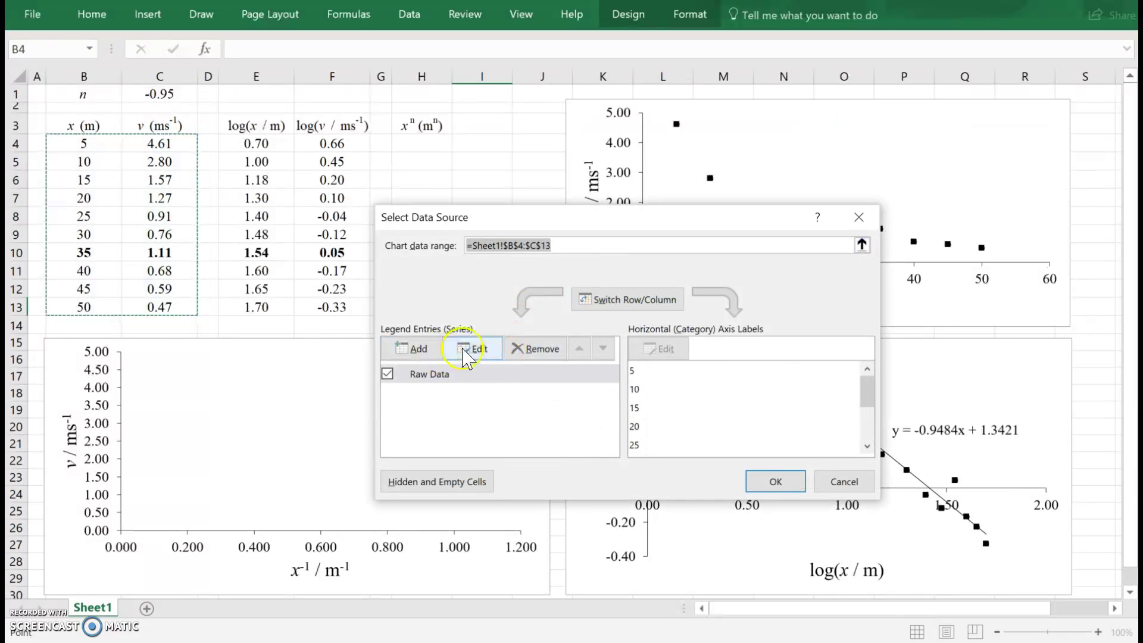
left_click(467, 349)
key("Tab")
key("Delete")
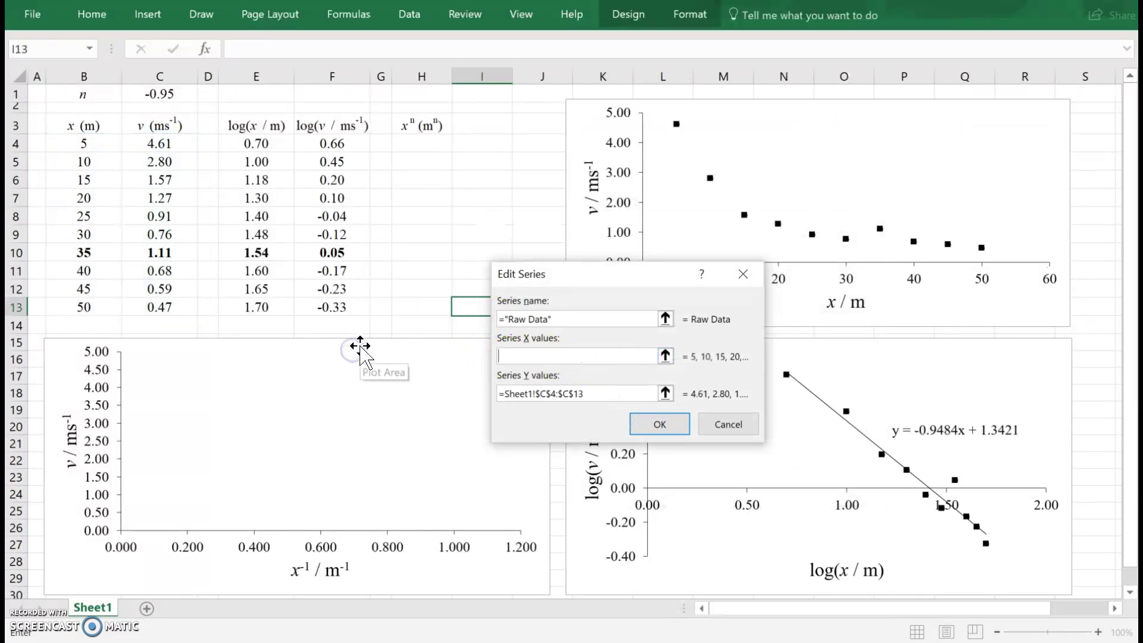
left_click_drag(83, 146, 91, 307)
type(",Sheet1!$B$11:$B$1")
left_click_drag(606, 393, 439, 391)
key("BackSpace")
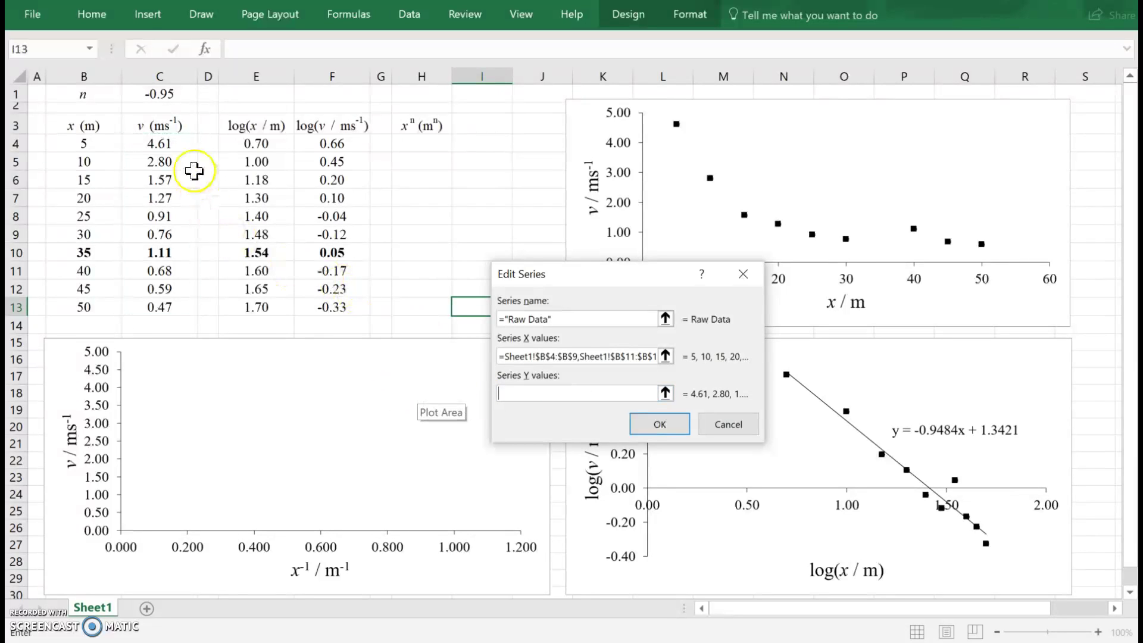
left_click_drag(165, 144, 174, 308)
type(",Sheet1!$C$11:$C$")
left_click(660, 424)
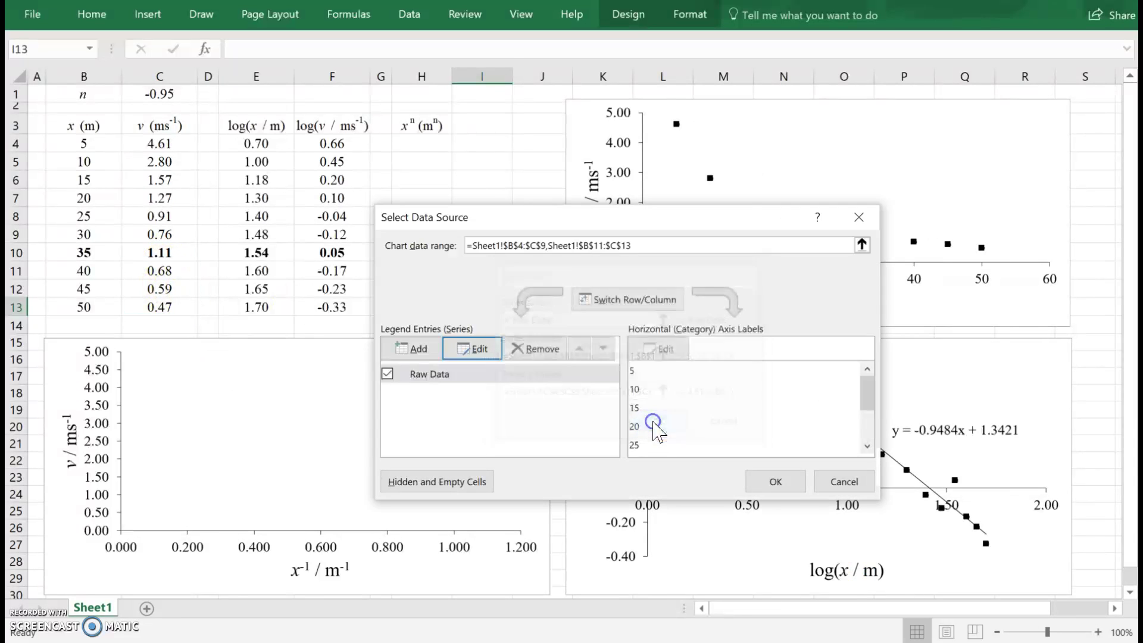
Add a second series plotting B10 against C10 as the separate outlier point.
left_click_drag(810, 218, 804, 272)
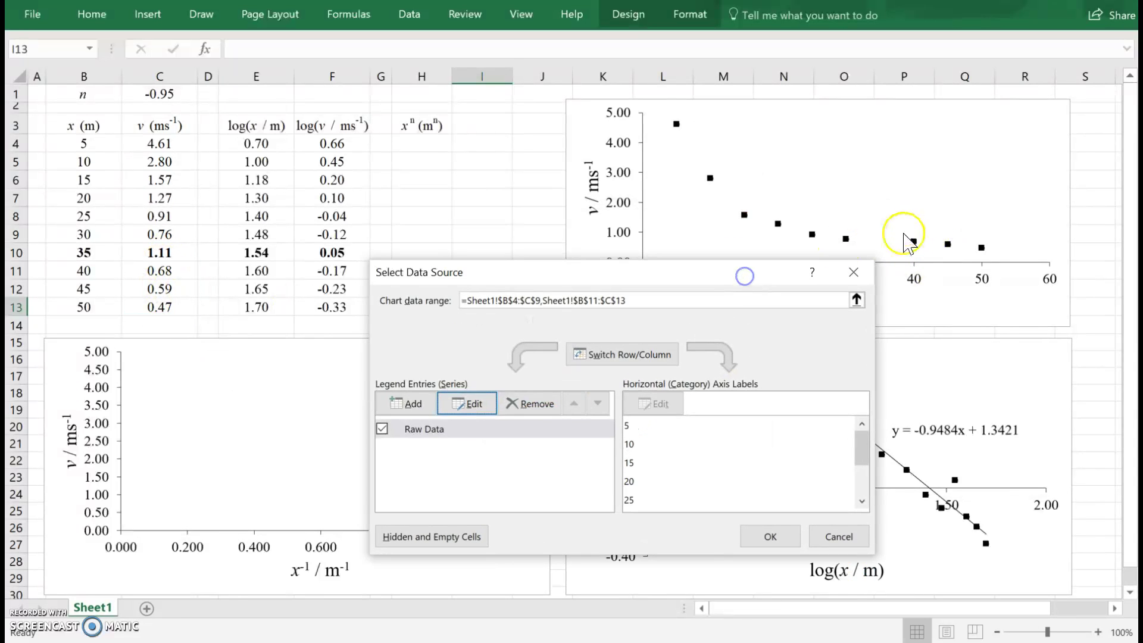
left_click(407, 405)
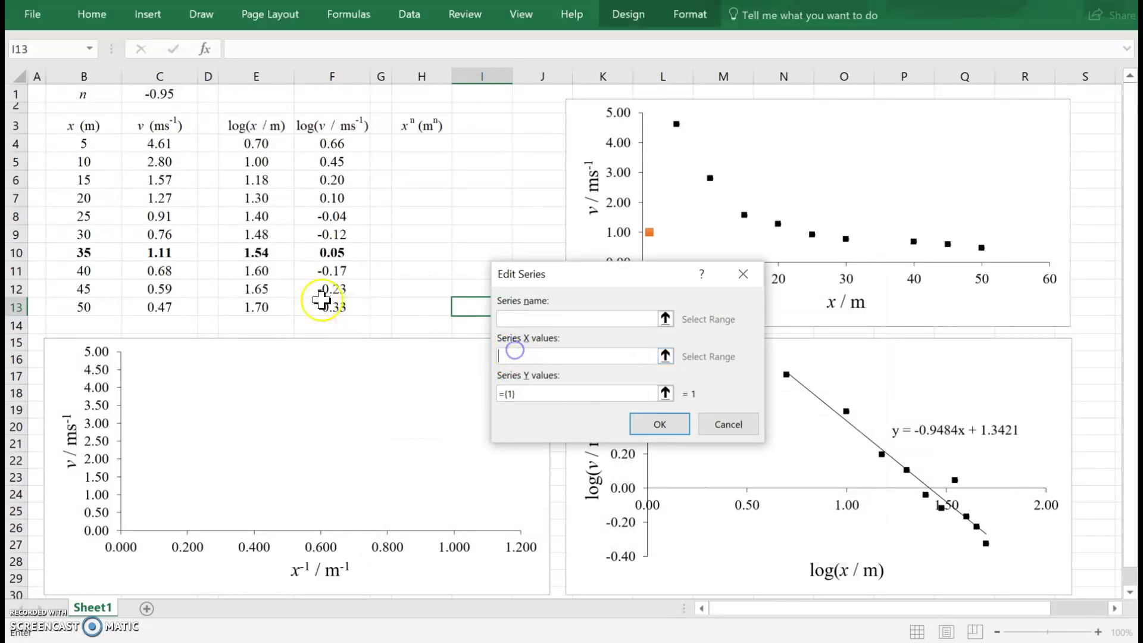
left_click(262, 253)
left_click(73, 255)
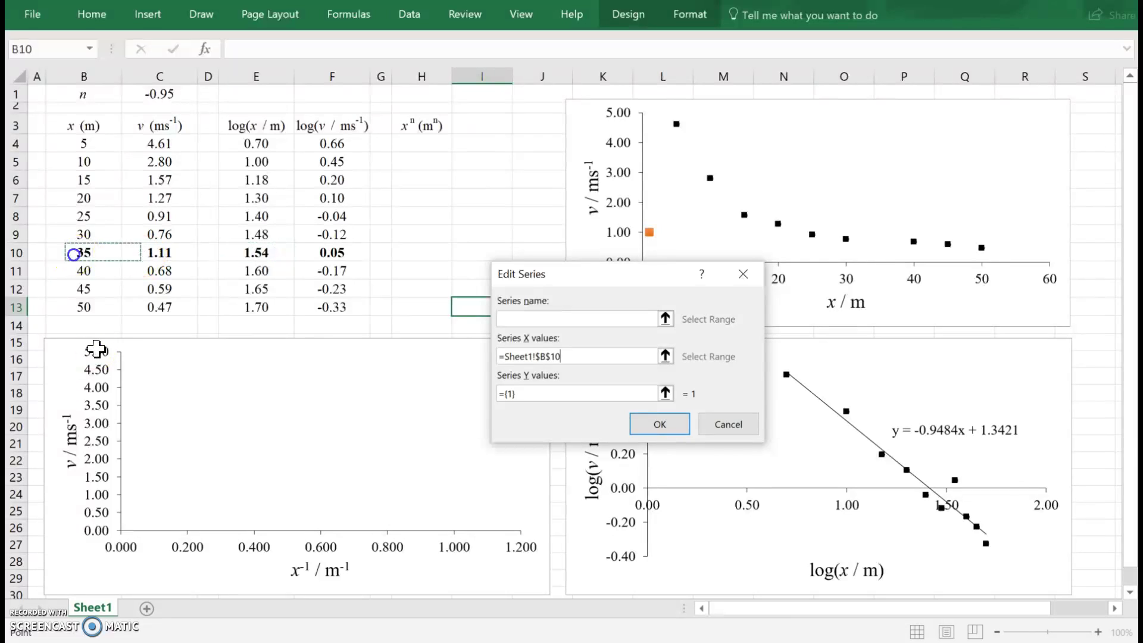
left_click_drag(524, 394, 447, 391)
key("BackSpace")
left_click(159, 252)
left_click(660, 424)
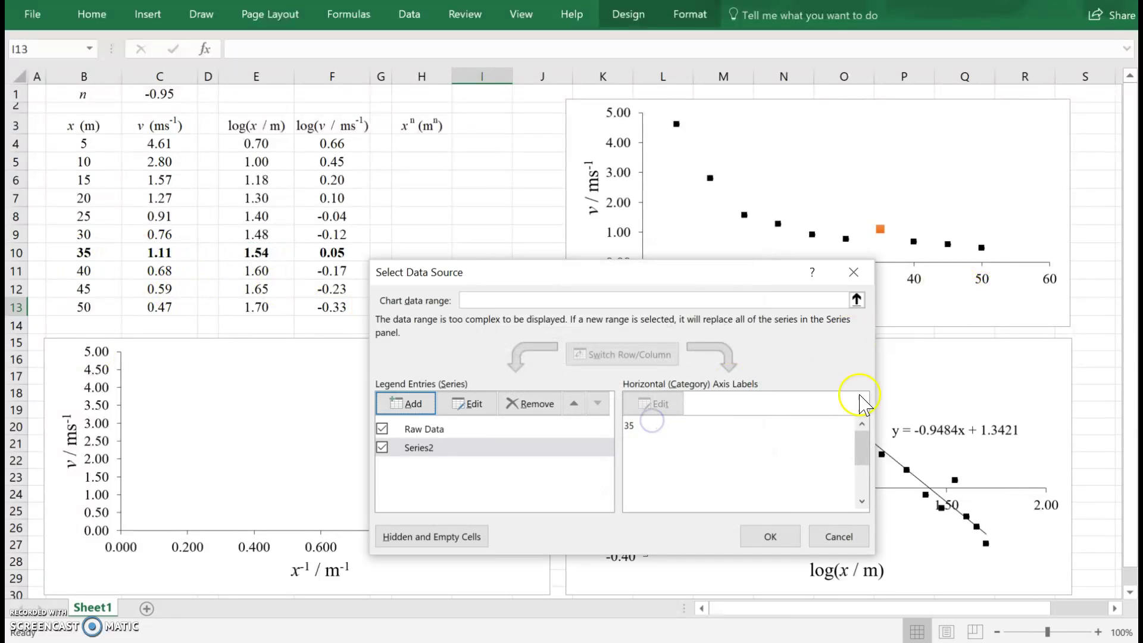
left_click(774, 536)
left_click(875, 230)
left_click(875, 231)
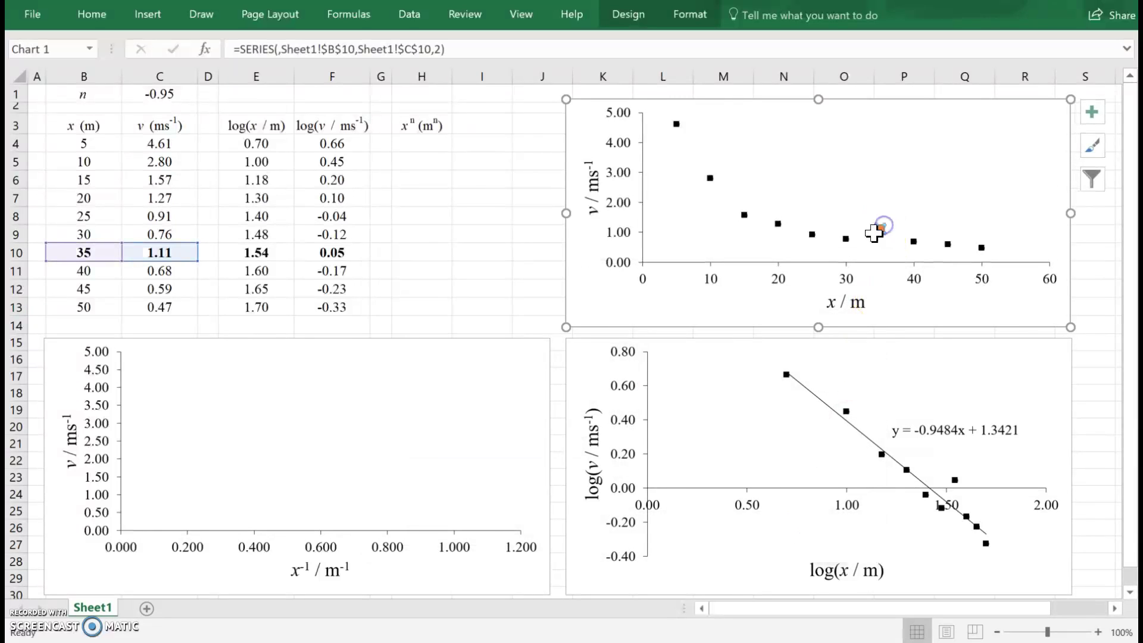
Restrict the log-log chart's series to E4:E9,E11:E13 and F4:F9,F11:F13.
right_click(963, 376)
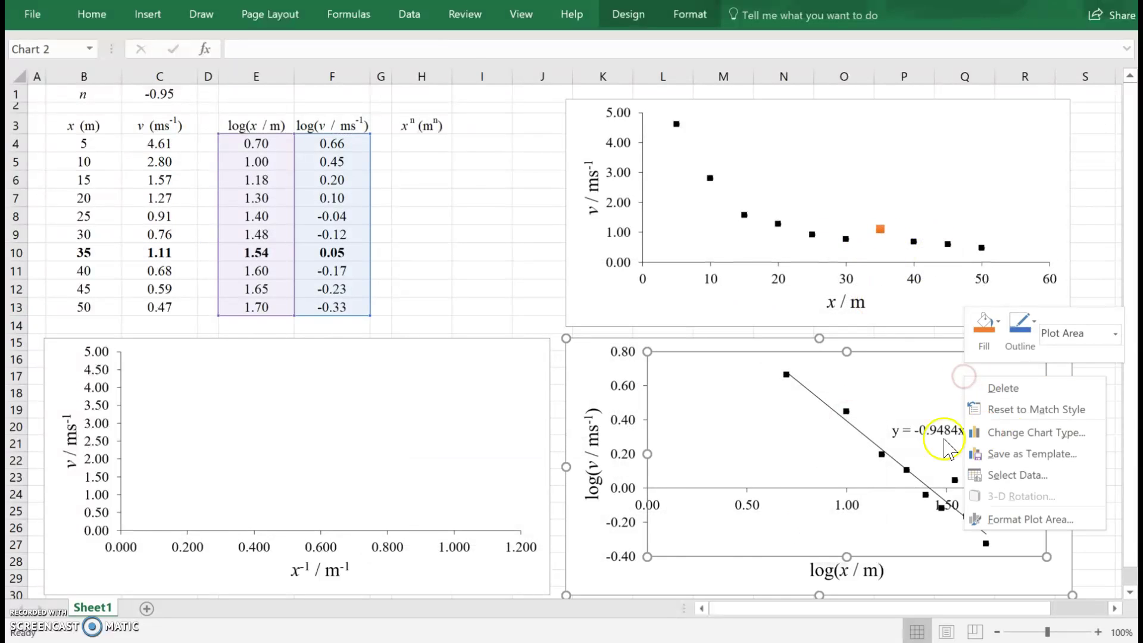
left_click(1017, 475)
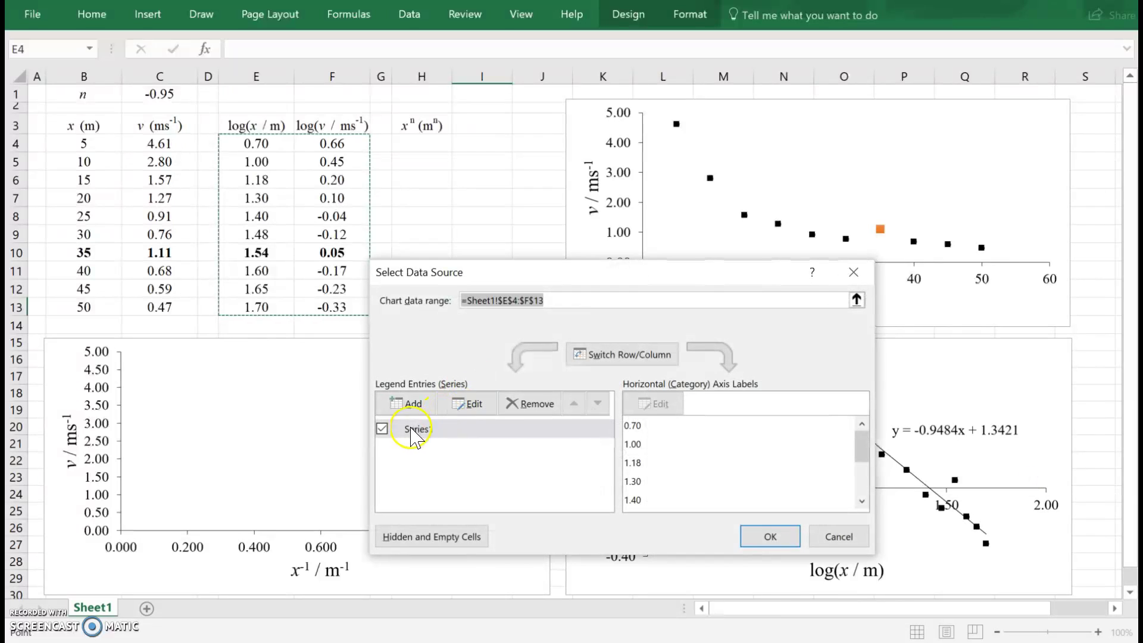
left_click(453, 400)
left_click_drag(574, 412, 494, 412)
key("BackSpace")
left_click_drag(262, 144, 276, 316)
type(",Sheet1!$E$11:$E$1")
left_click_drag(265, 273, 269, 311)
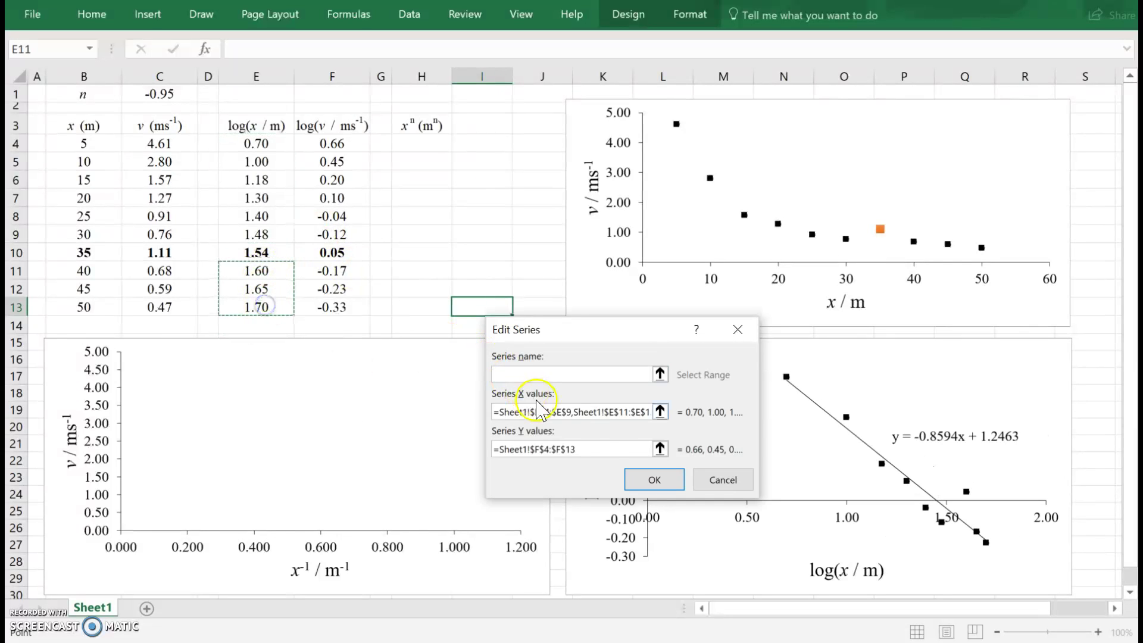
left_click_drag(592, 449, 370, 436)
left_click_drag(336, 144, 347, 305)
type(",Sheet1!$F$11:$F$1")
left_click(653, 479)
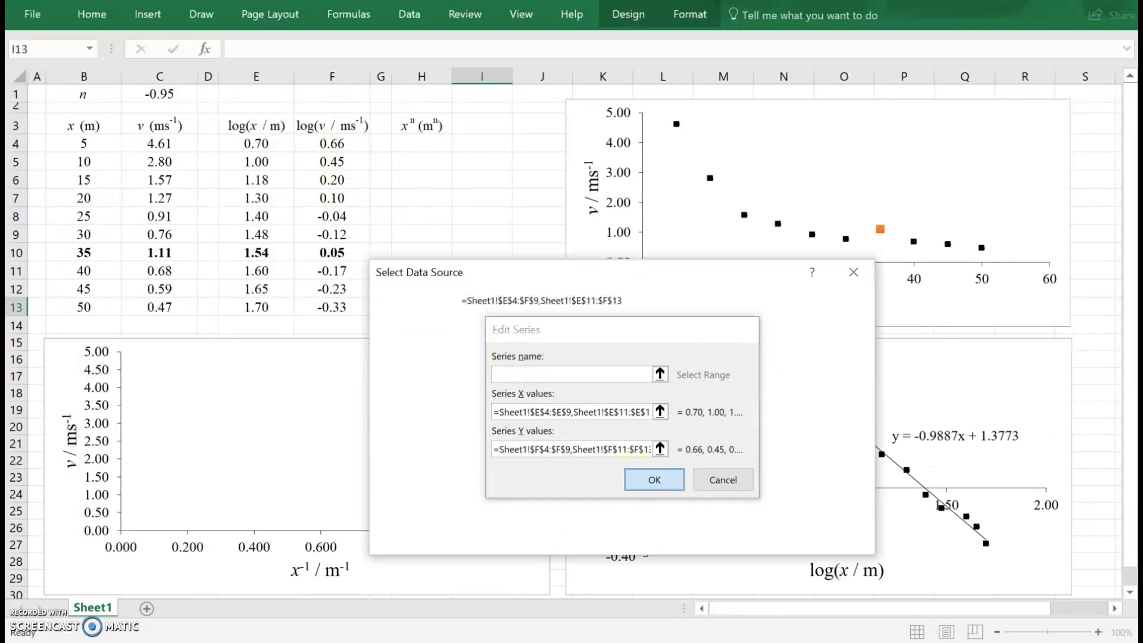
Add a new log-log series with X value E10 and Y value F10.
left_click(406, 405)
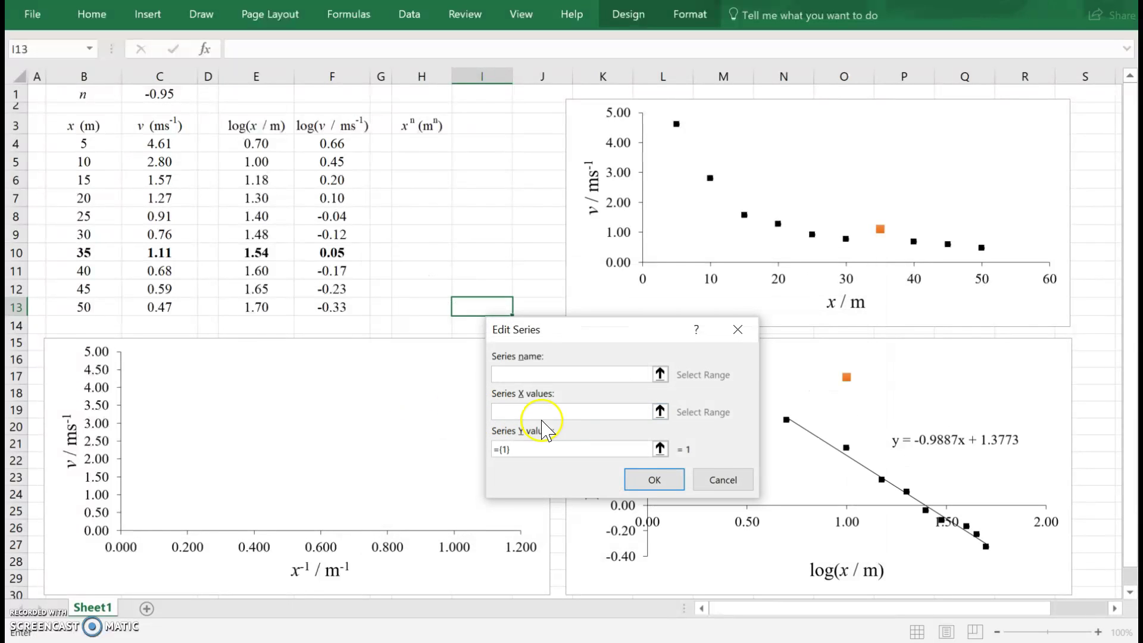
left_click(259, 252)
left_click(503, 449)
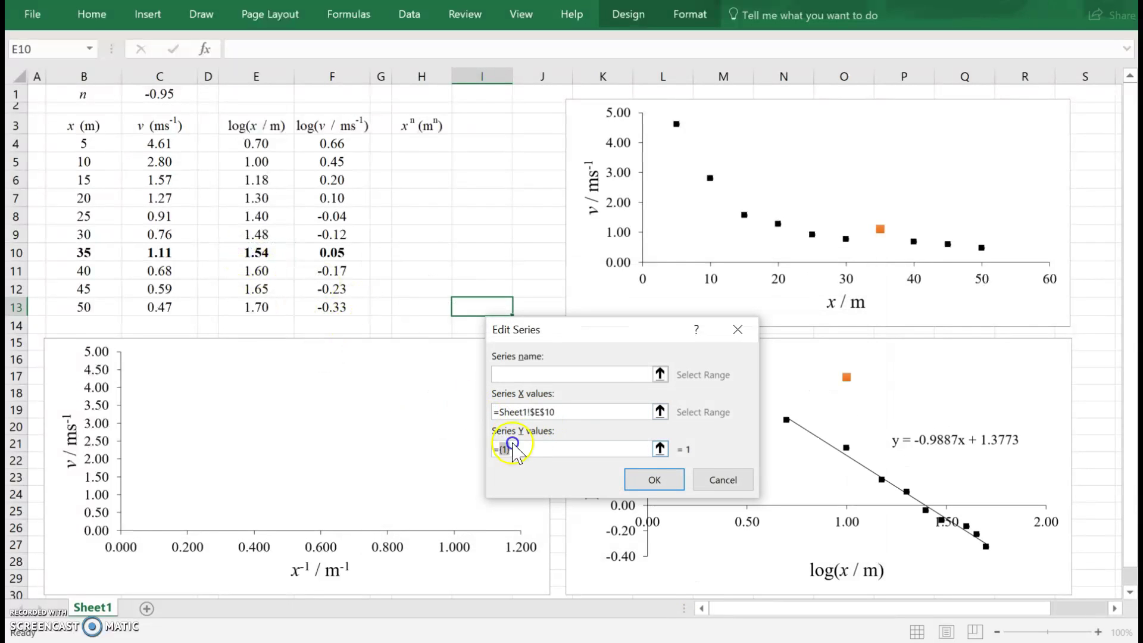
left_click(332, 253)
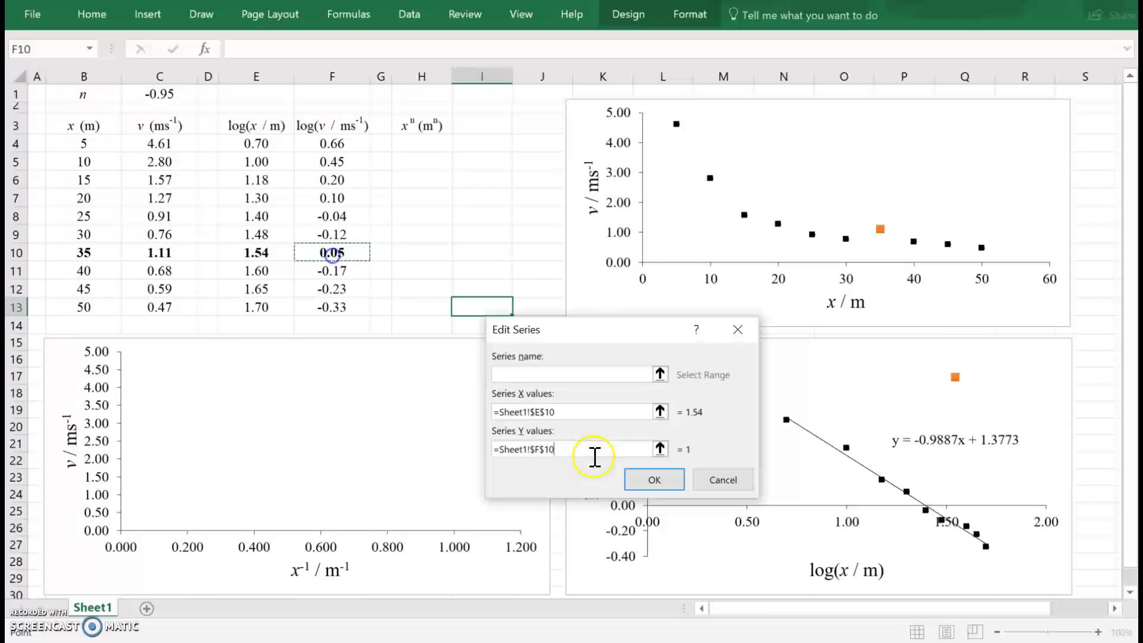
left_click(654, 479)
left_click(771, 538)
Delete the log chart's existing trendline.
left_click(920, 391)
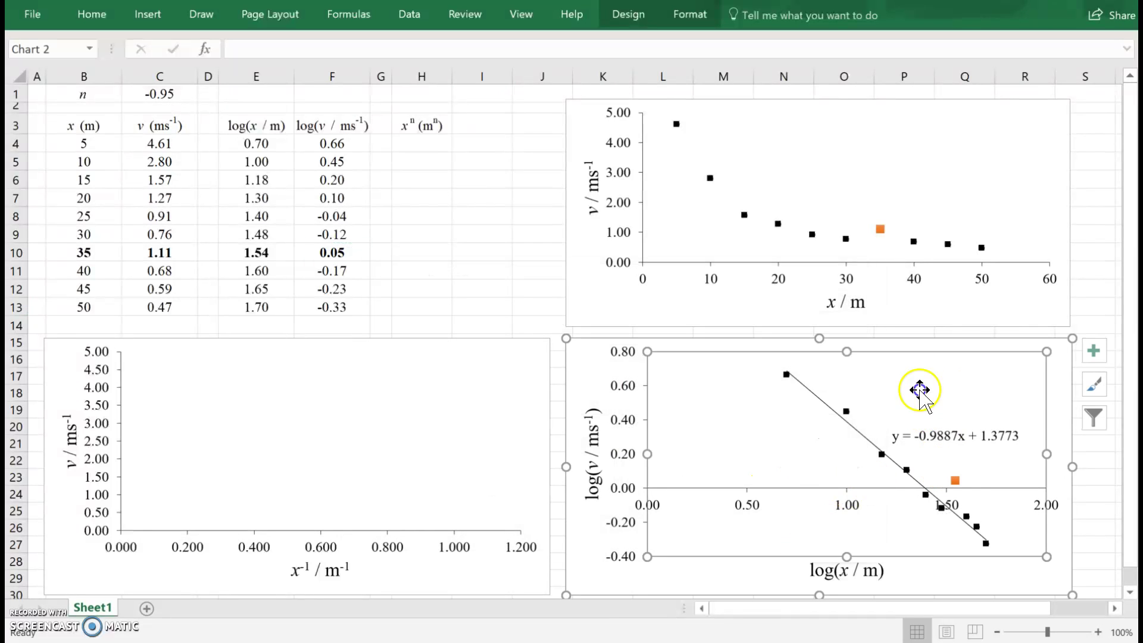
left_click(895, 464)
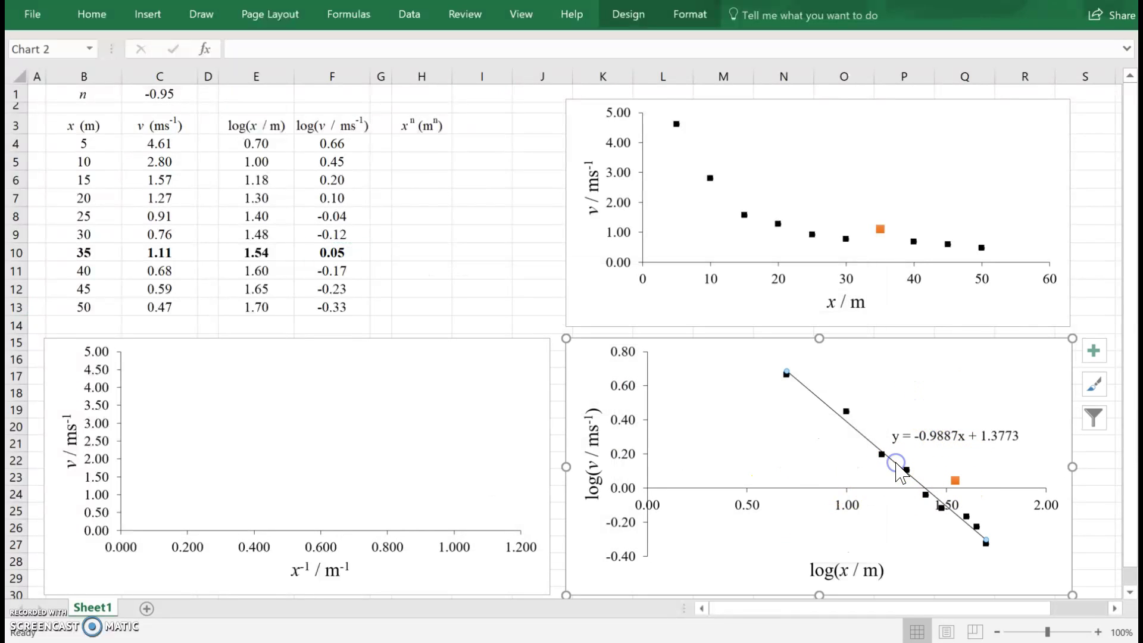
left_click(889, 440)
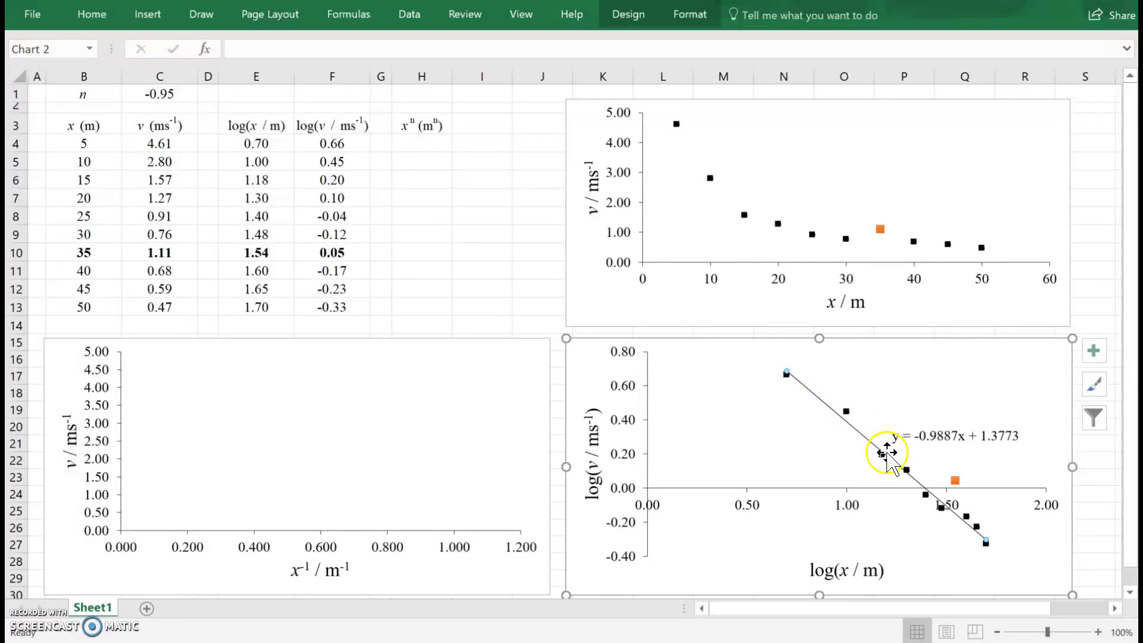
key("Delete")
key("Delete")
Add a linear trendline with equation to the black log-log points and move its label to the top.
left_click(847, 411)
right_click(846, 412)
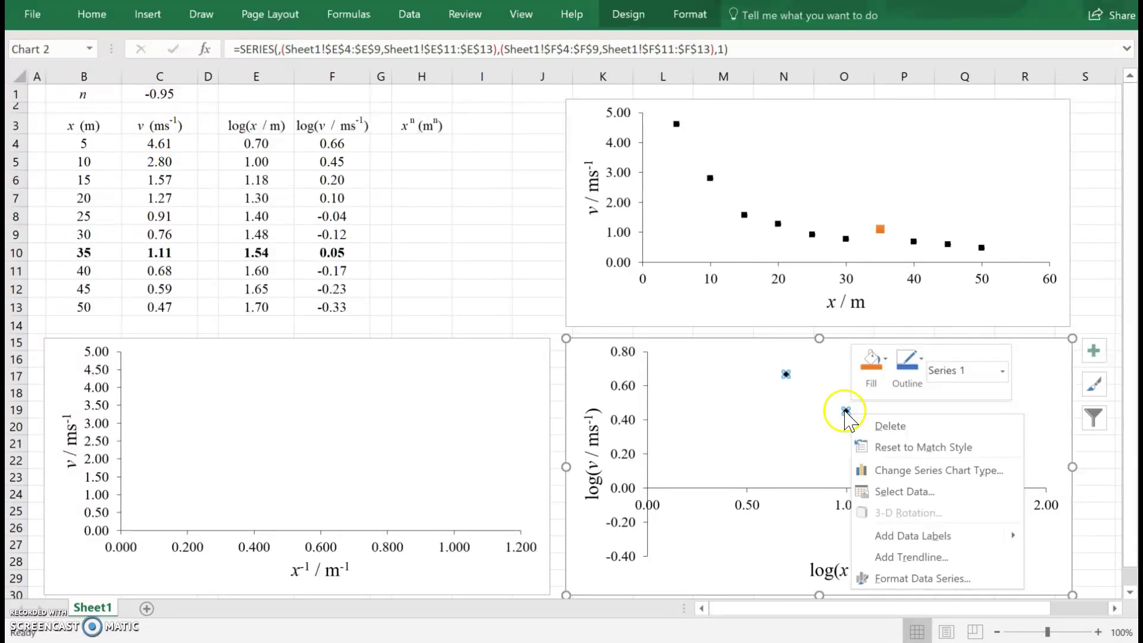
left_click(911, 557)
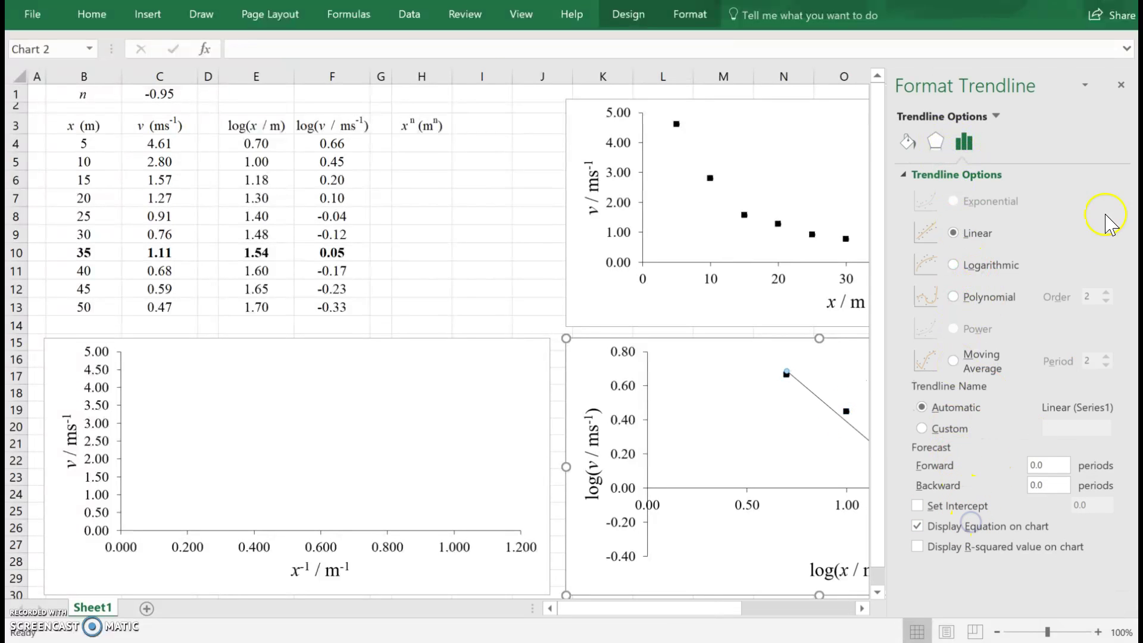
left_click(1121, 86)
left_click_drag(962, 543, 936, 487)
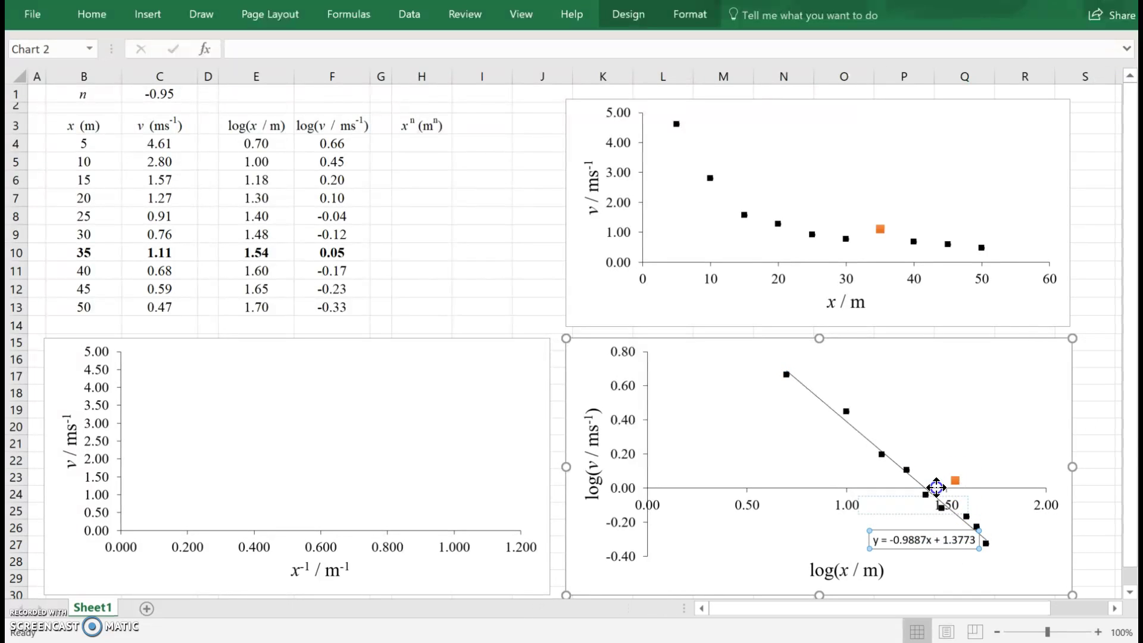
left_click_drag(908, 398, 896, 376)
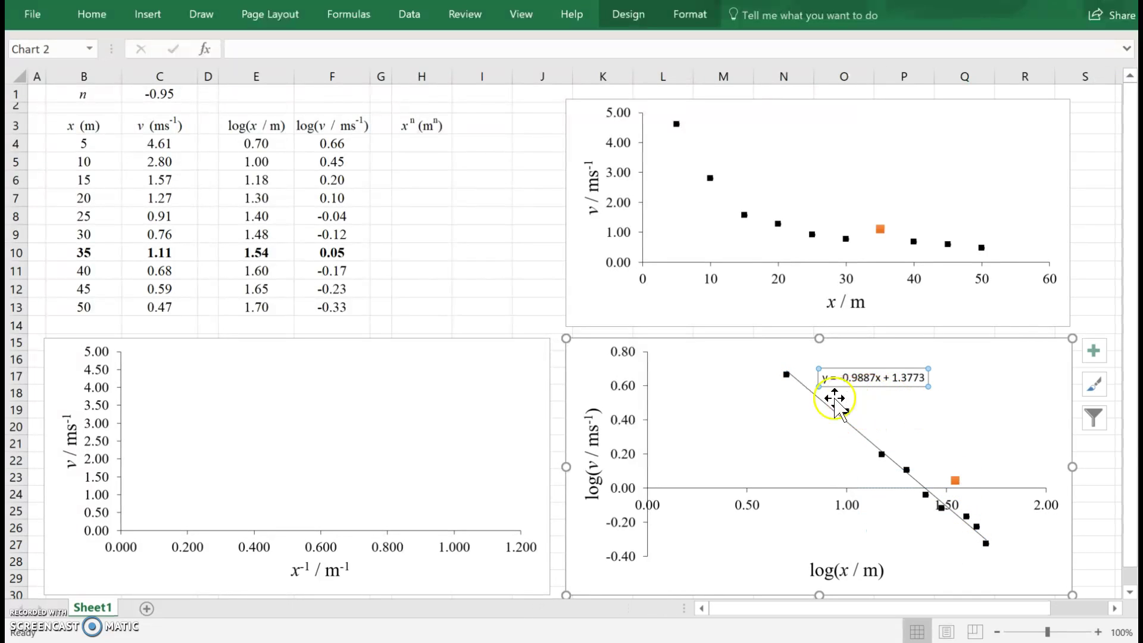
left_click(756, 329)
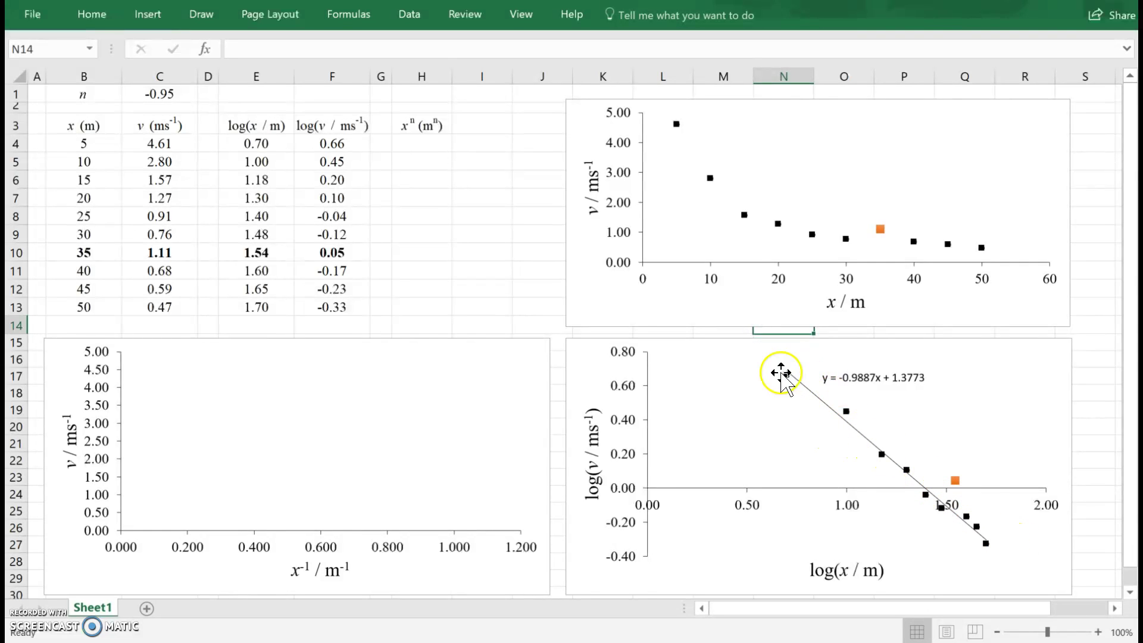
left_click(955, 480)
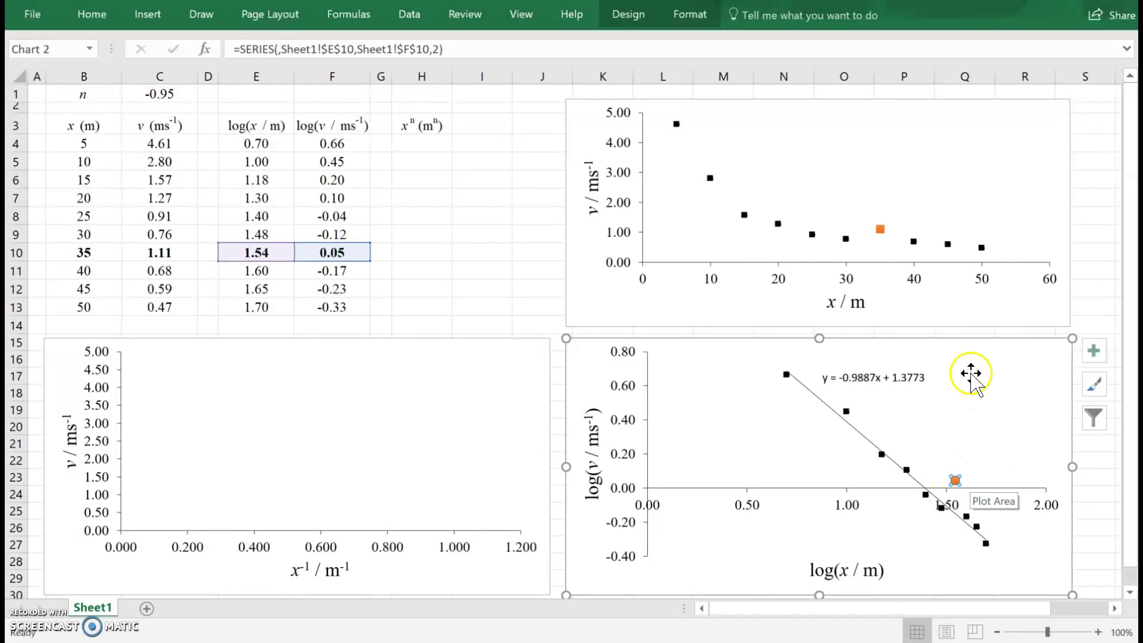
Move the v vs x chart left and make its 35 m point a built-in square marker, size 5.
double_click(880, 231)
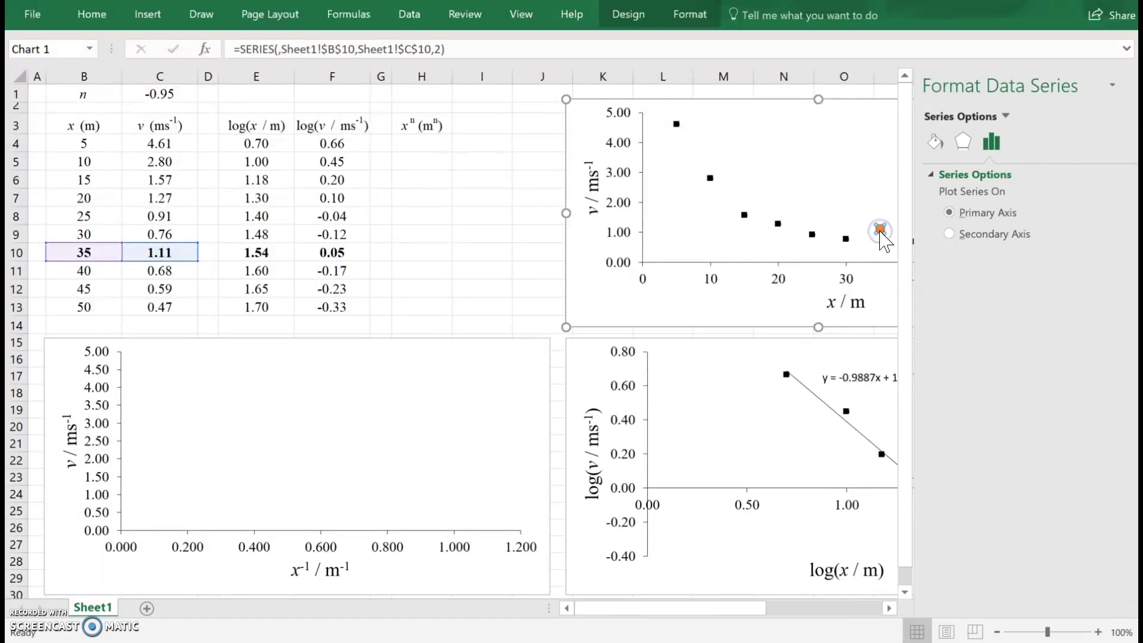
left_click_drag(704, 100, 479, 106)
left_click(656, 234)
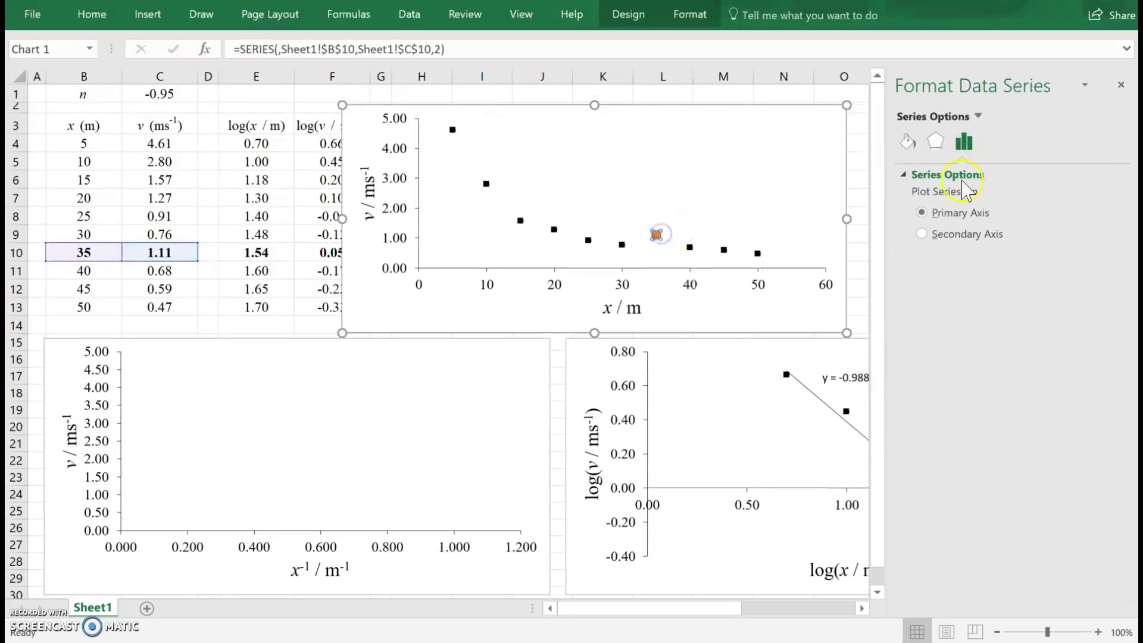
left_click(903, 141)
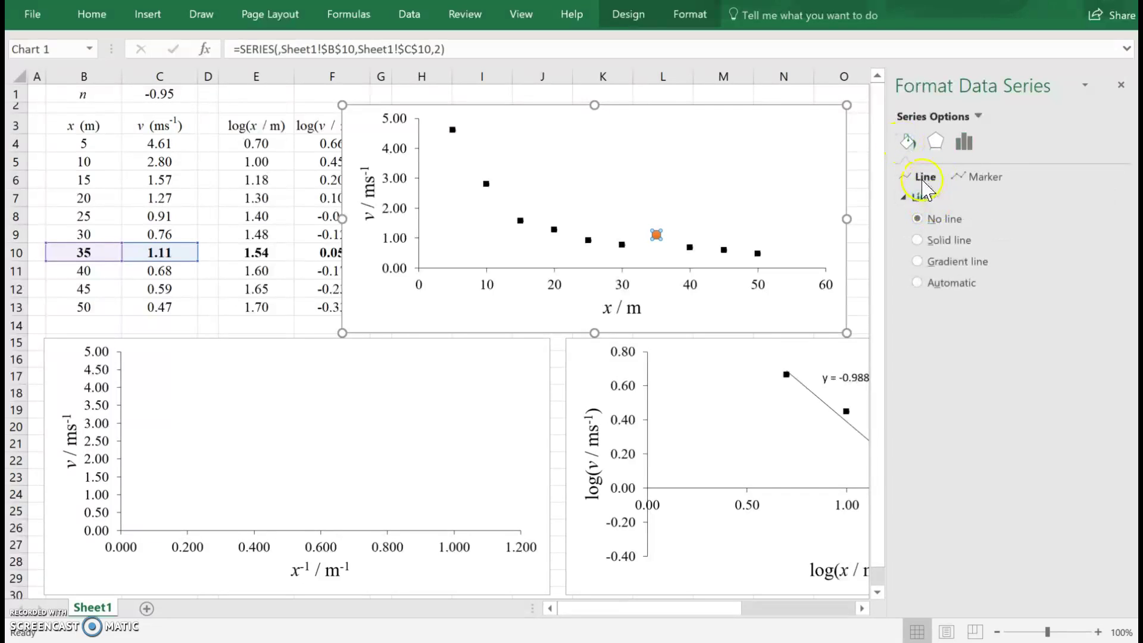
left_click(986, 177)
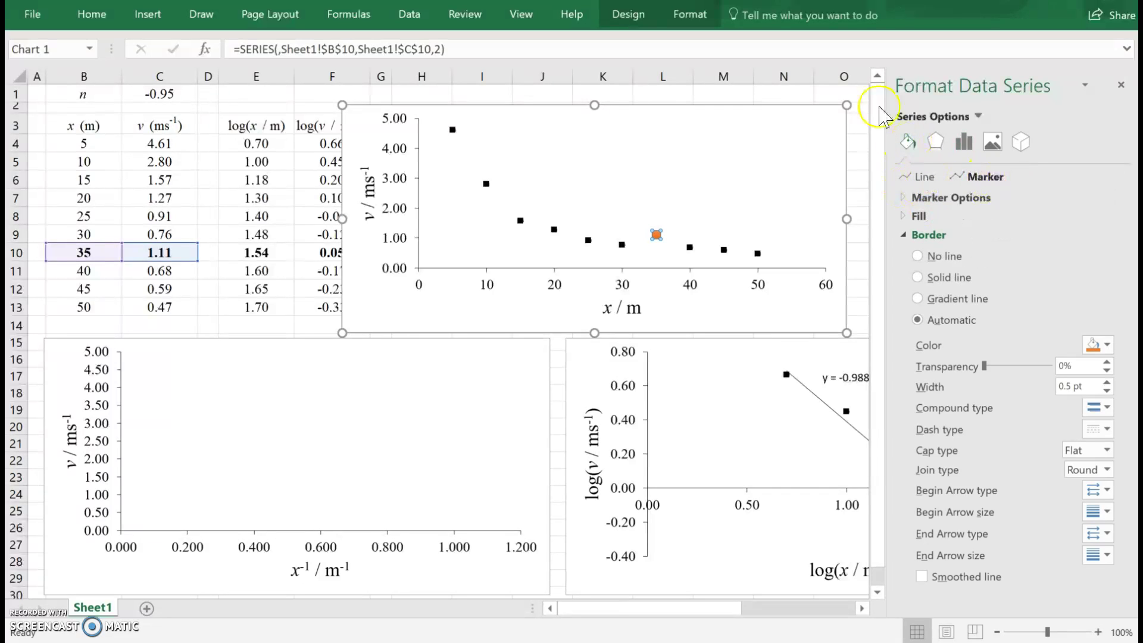
left_click(904, 198)
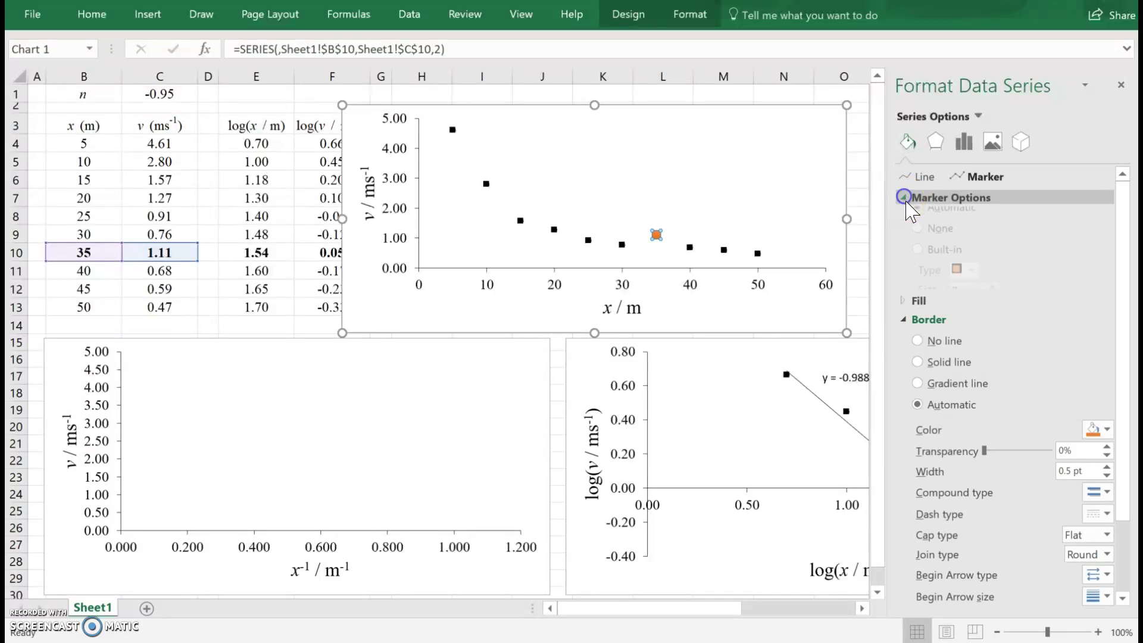
left_click(918, 262)
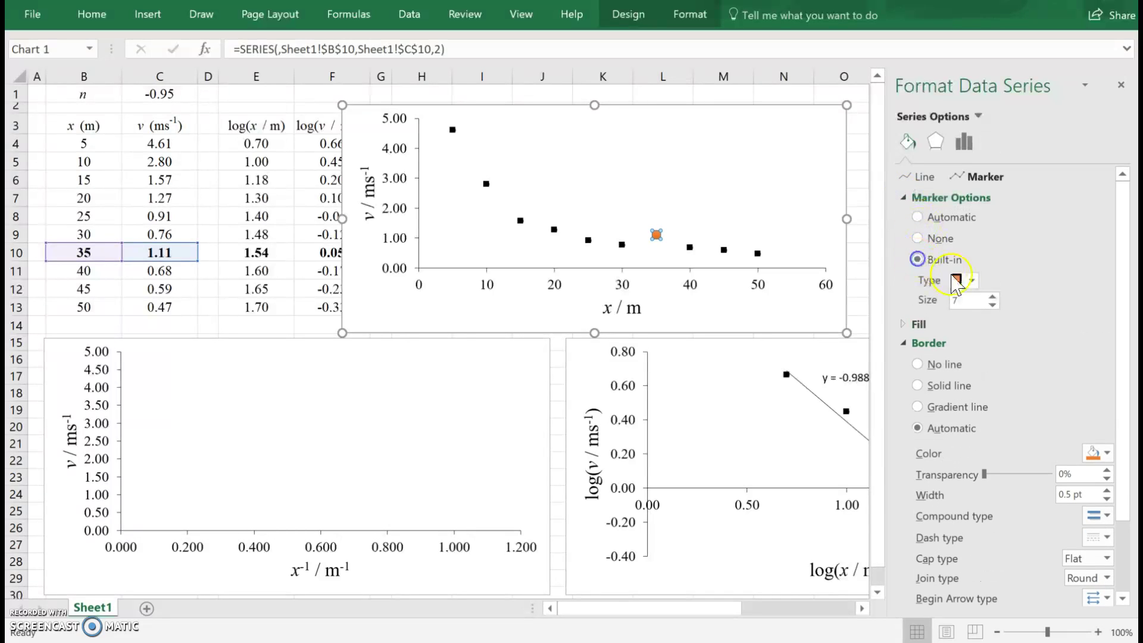
left_click(969, 280)
left_click(962, 298)
left_click(993, 305)
left_click(993, 305)
Give the 35 m point's marker a black border and solid black fill.
left_click(800, 234)
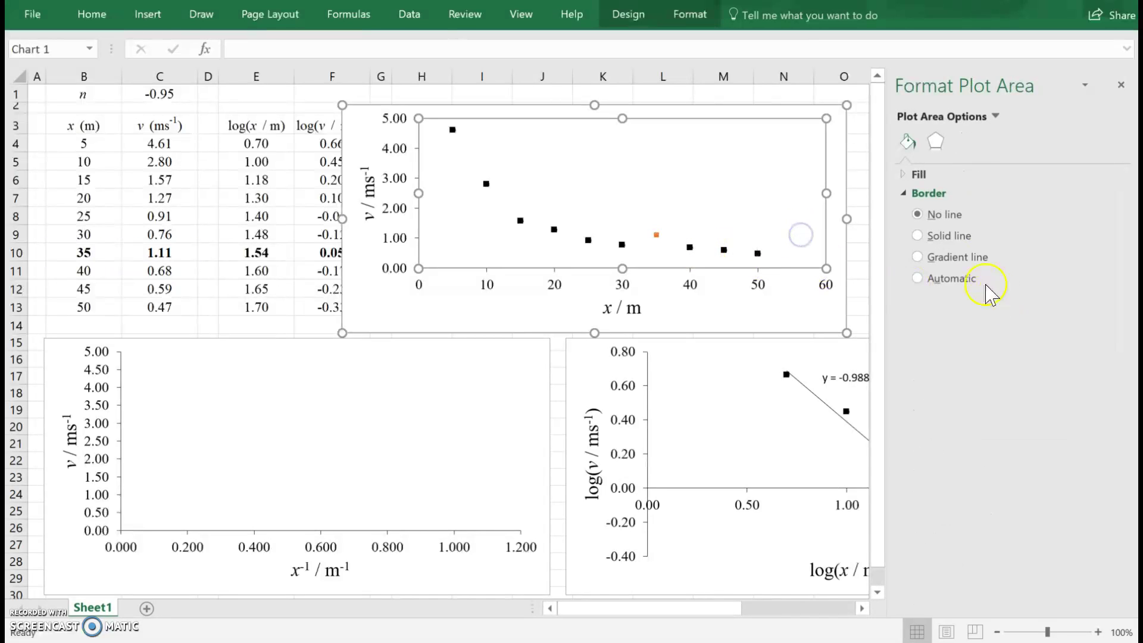
left_click(657, 232)
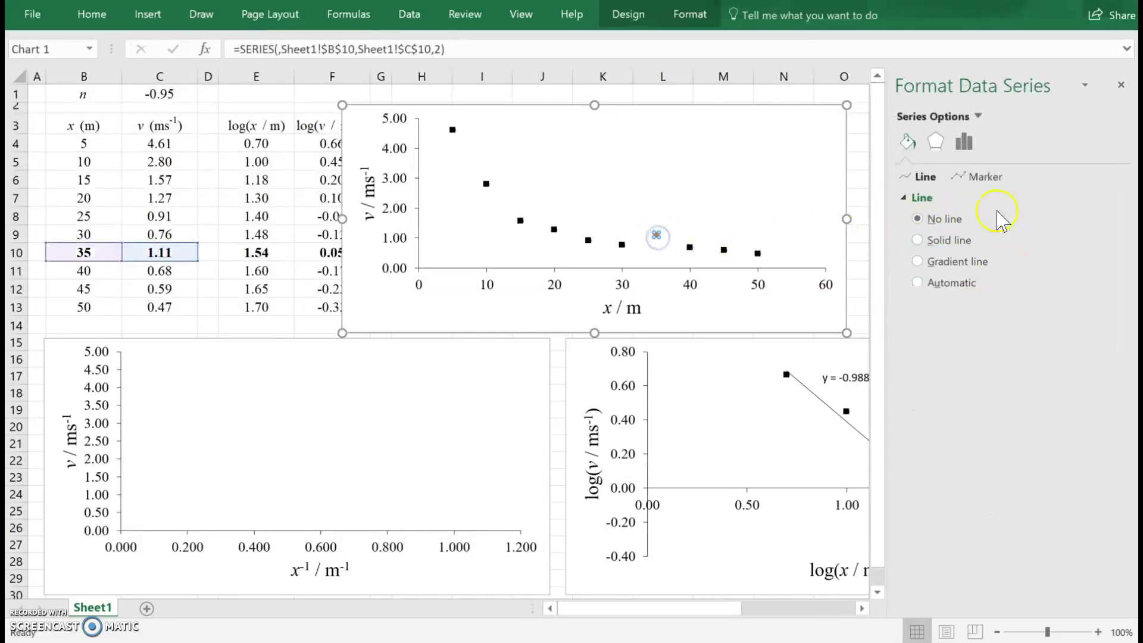
left_click(973, 177)
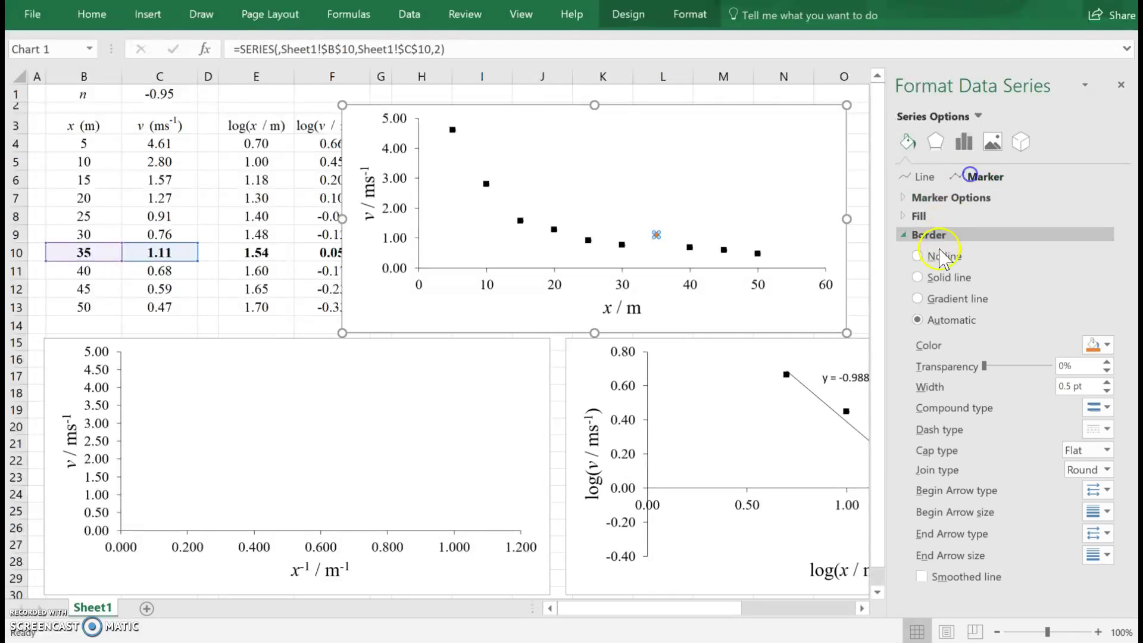
left_click(946, 199)
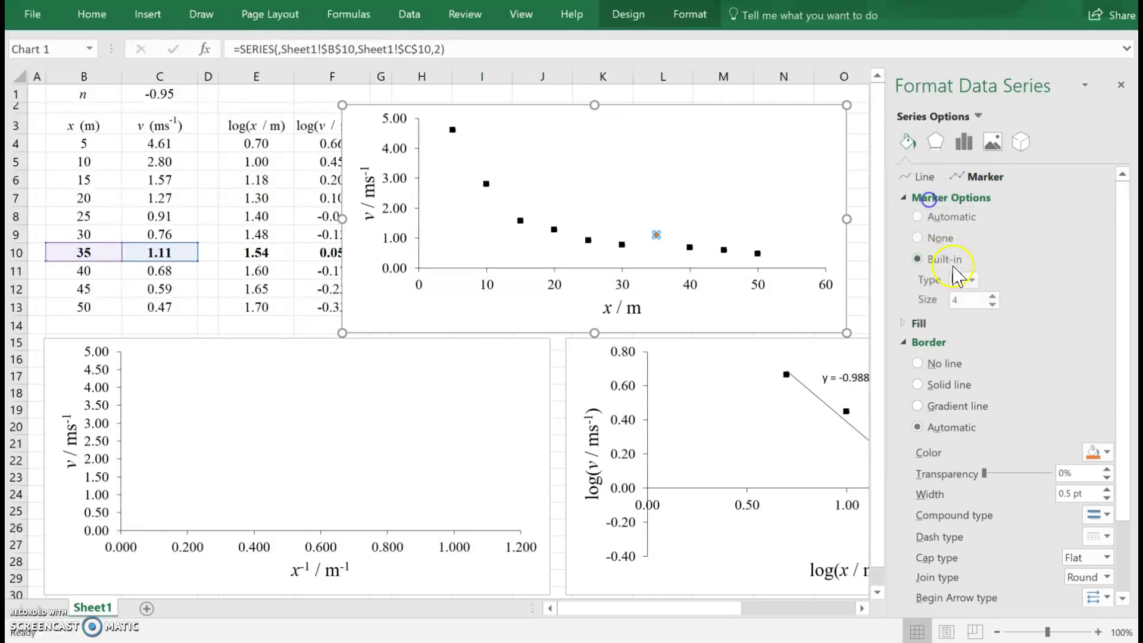
left_click(691, 247)
left_click(659, 236)
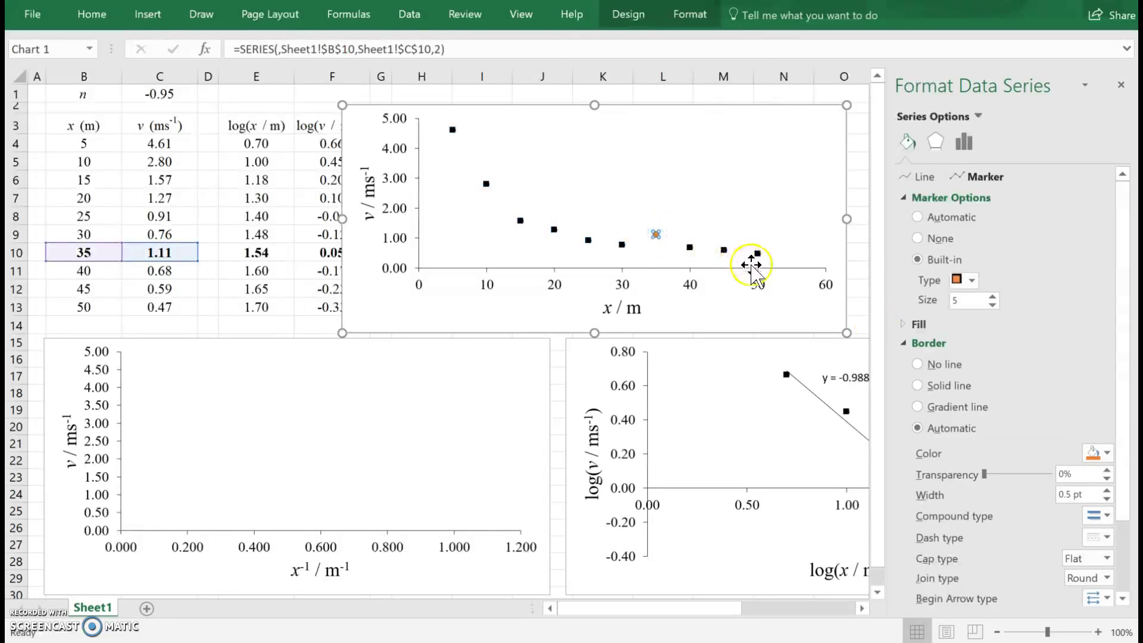
left_click(1104, 454)
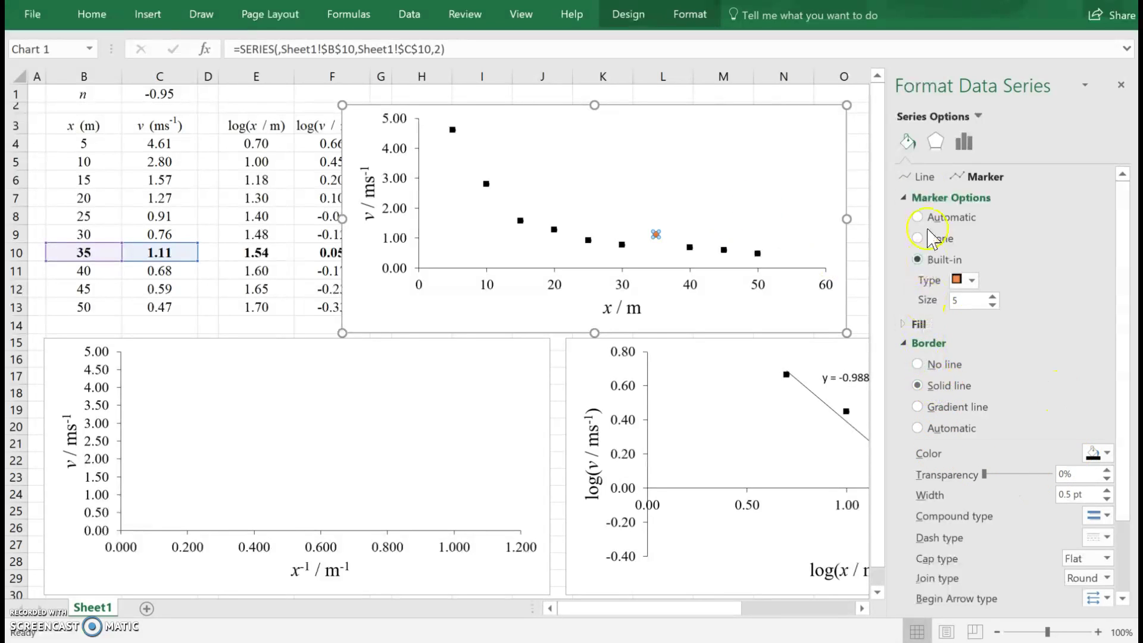
left_click(915, 329)
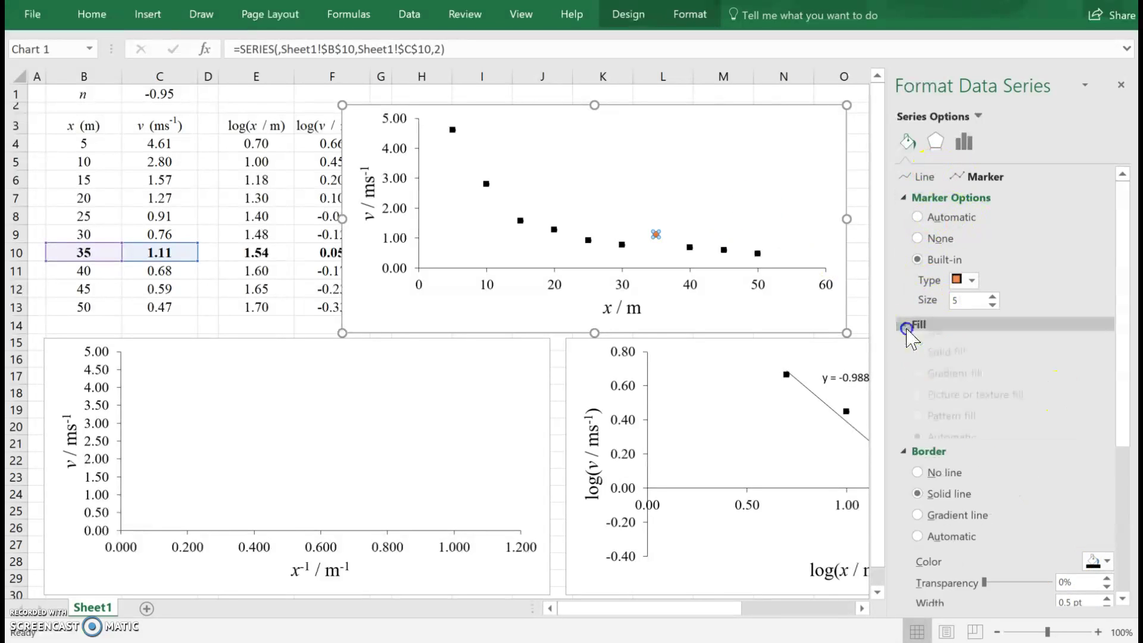
left_click(1098, 476)
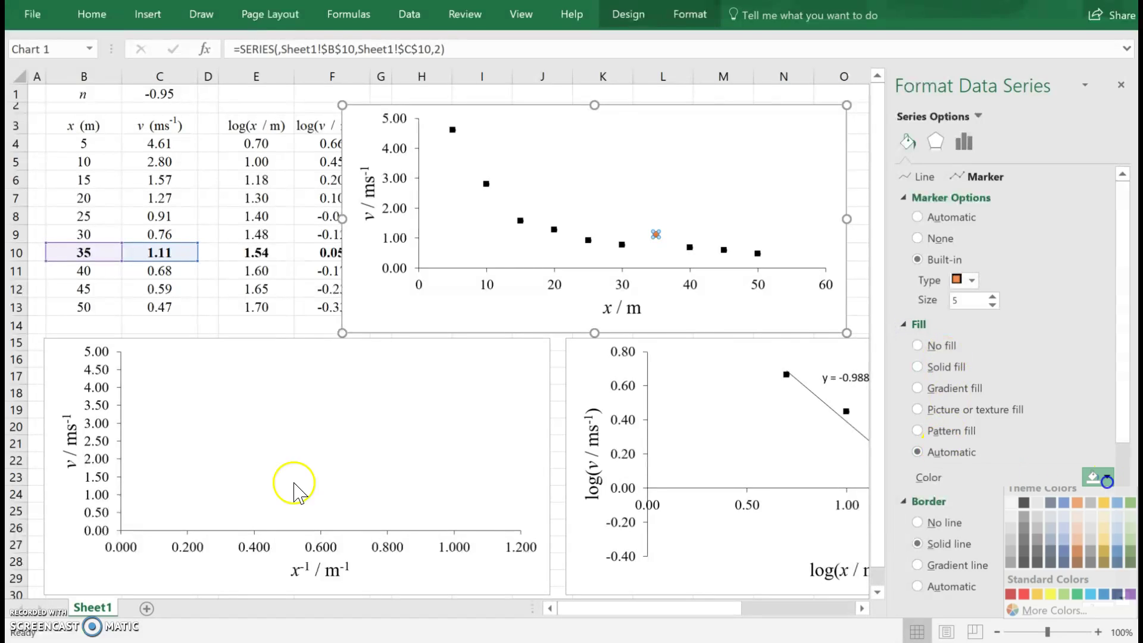
left_click(1022, 510)
left_click(728, 389)
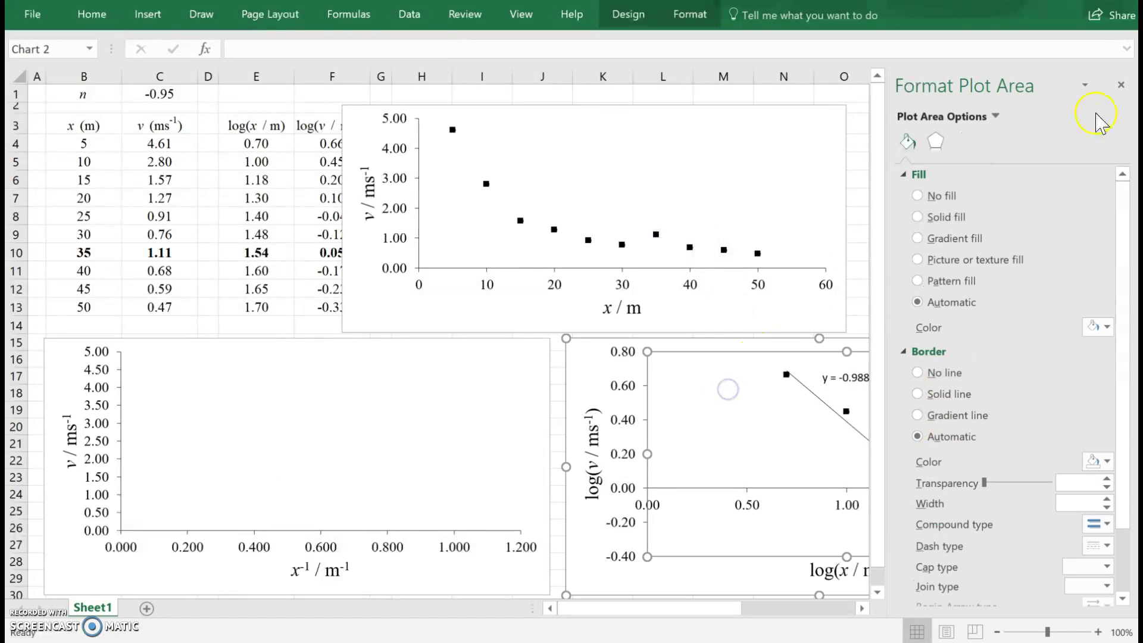
Move the log chart up and set its 35 m point to a built-in square marker.
left_click_drag(768, 331, 533, 189)
left_click(722, 341)
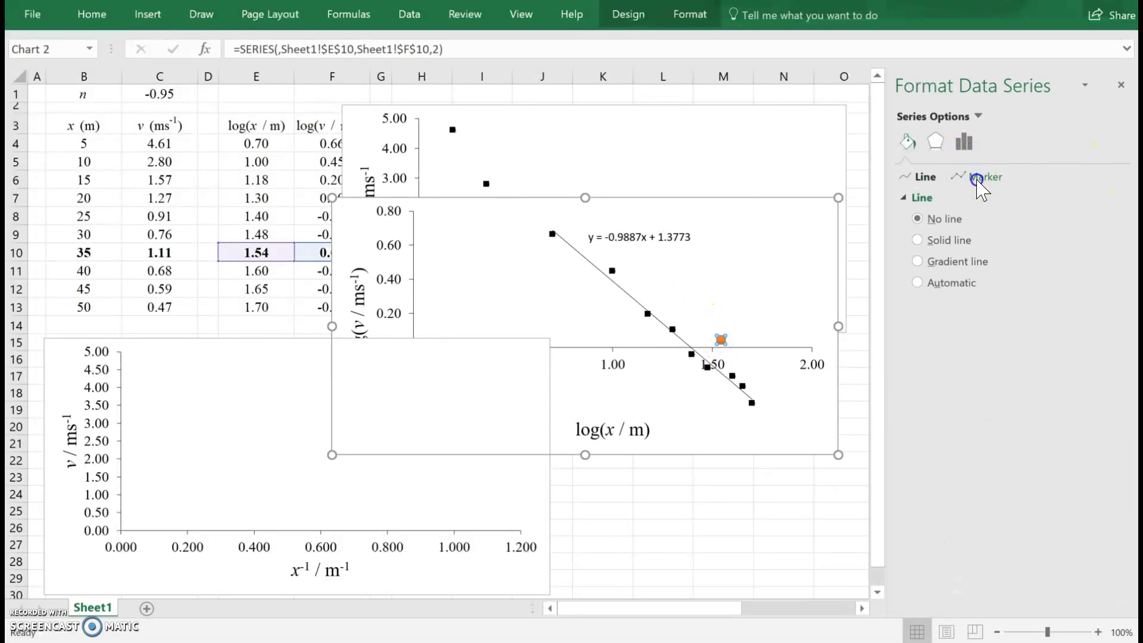
left_click(976, 178)
left_click(918, 197)
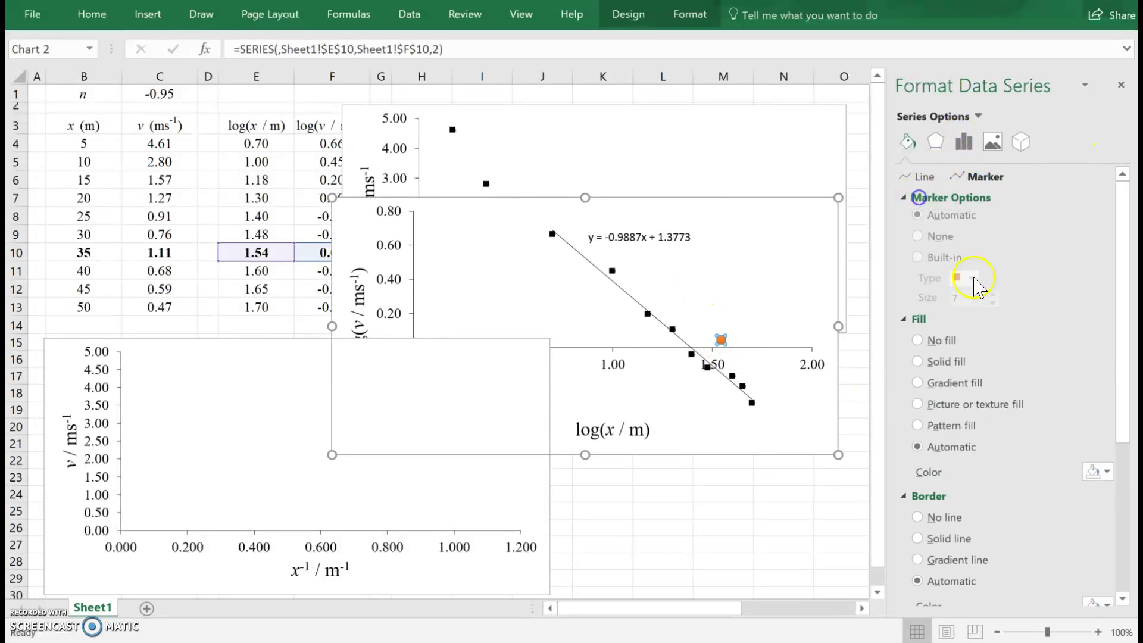
left_click(917, 260)
left_click(964, 280)
left_click(963, 296)
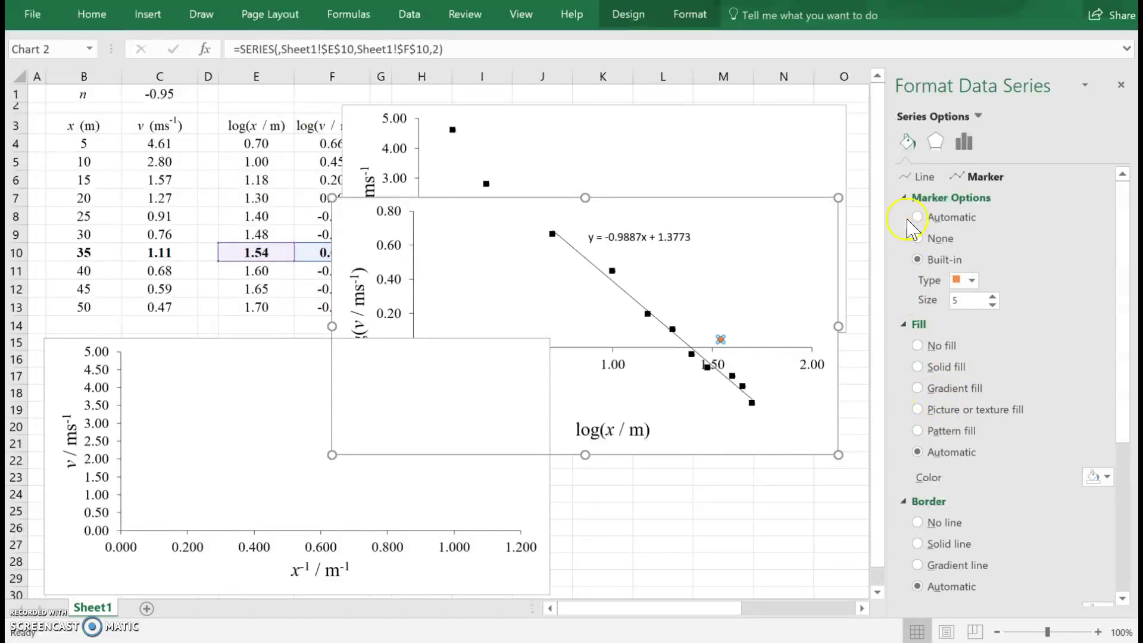
Fill the outlier marker solid black with a black outline, then move the log chart lower right.
left_click(1092, 475)
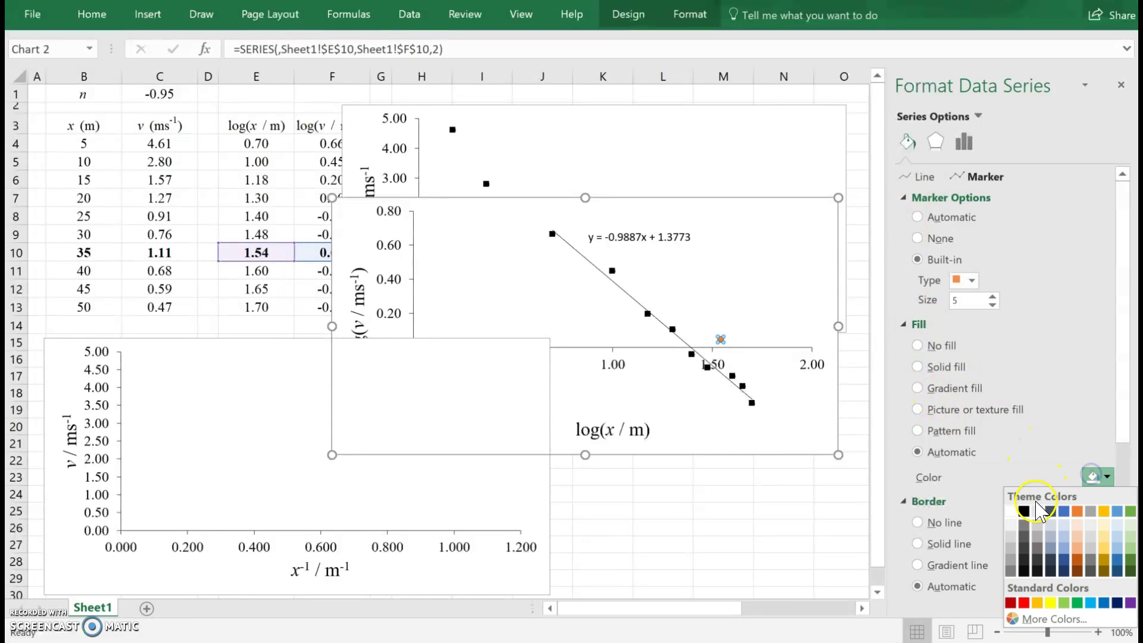
left_click(1023, 510)
scroll(950, 557, "down", 2)
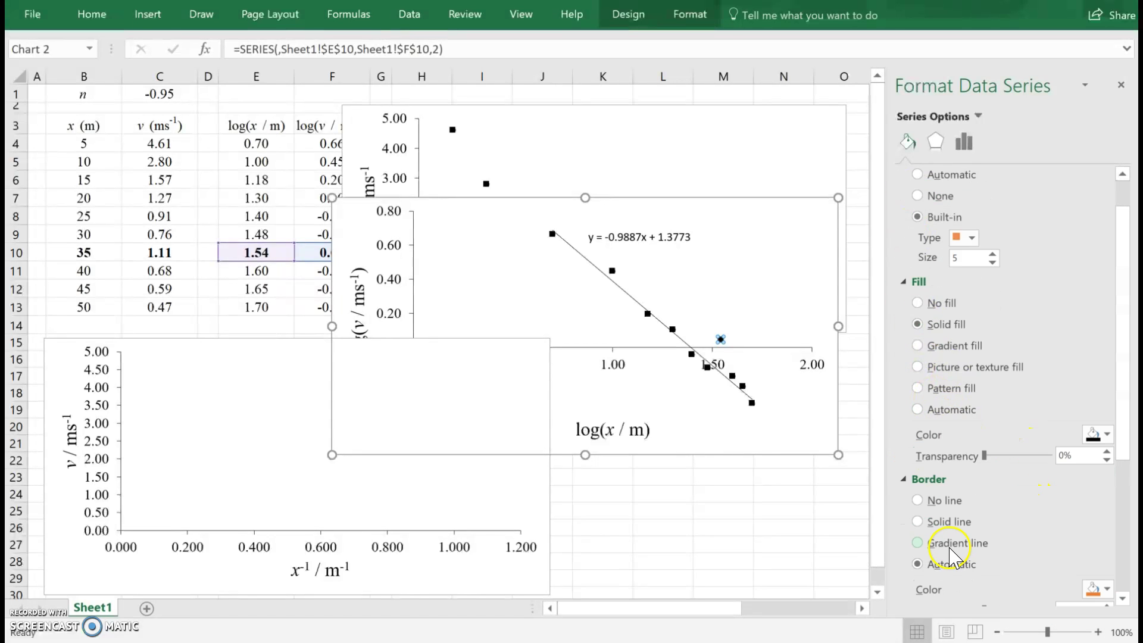
left_click(1099, 589)
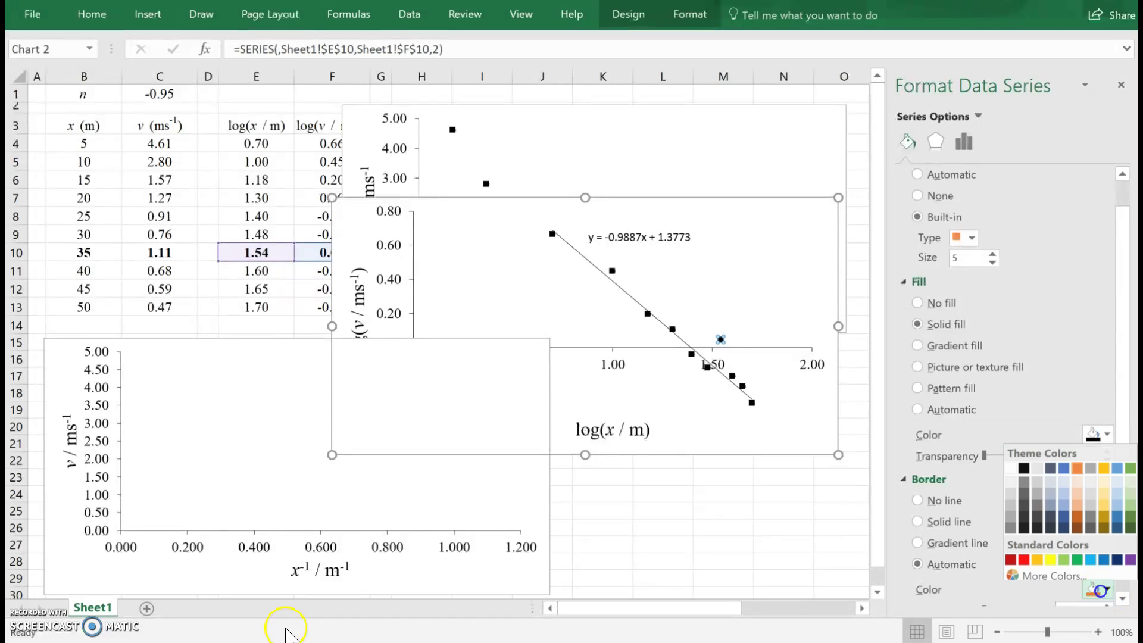
left_click(1023, 463)
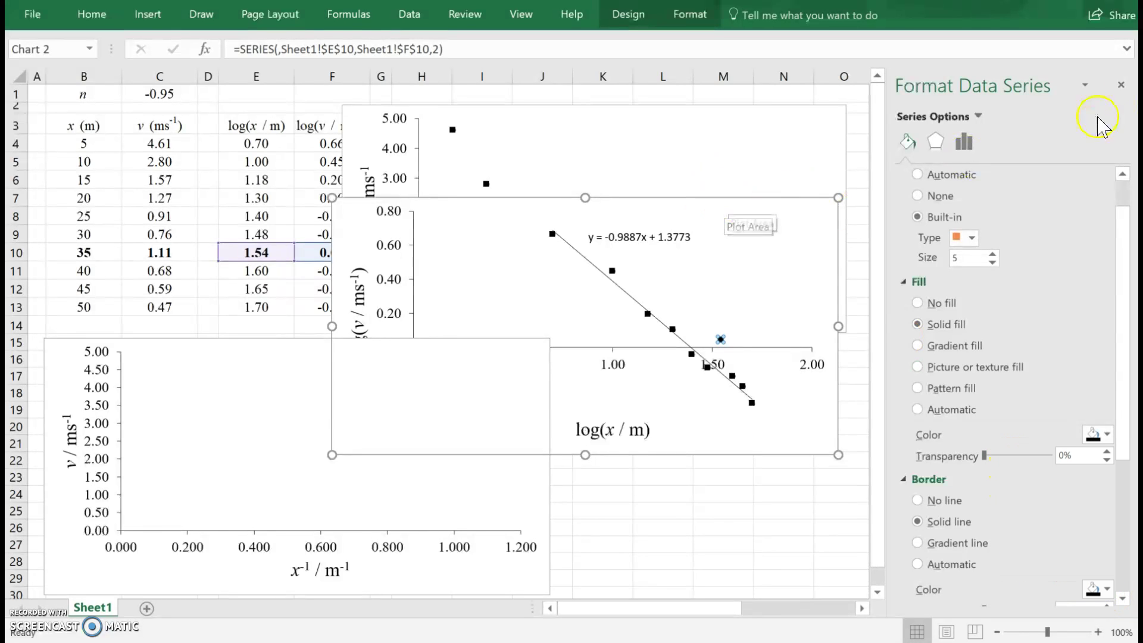
left_click(1118, 85)
left_click_drag(752, 222, 987, 347)
Place the v vs x chart over columns I–P above the log chart, then select the log trendline equation.
left_click_drag(727, 114, 939, 107)
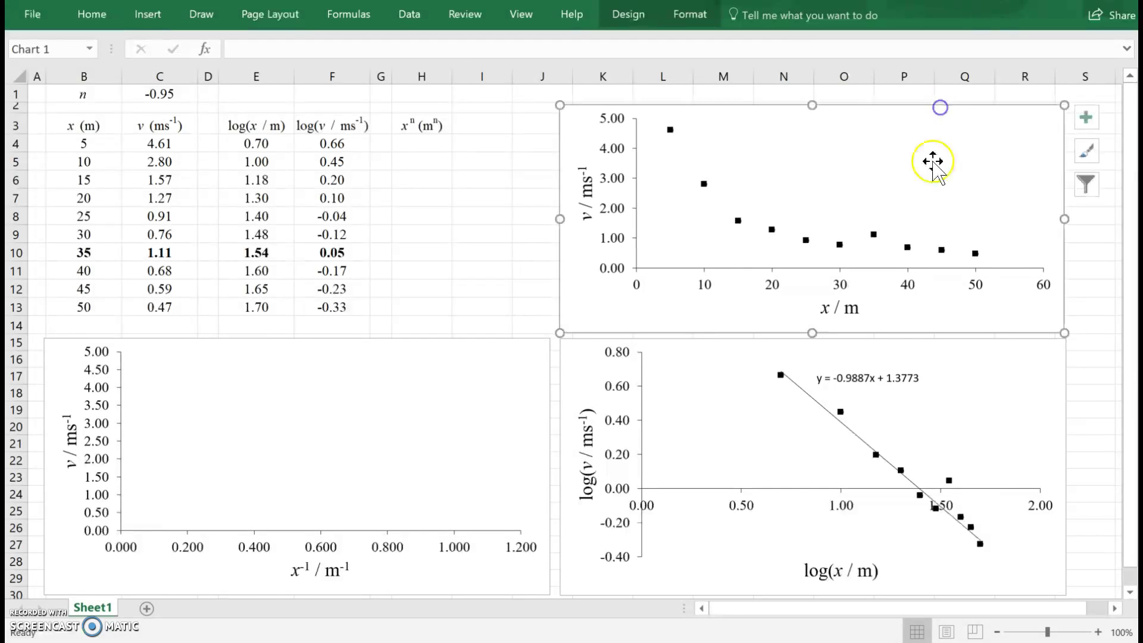
left_click(524, 175)
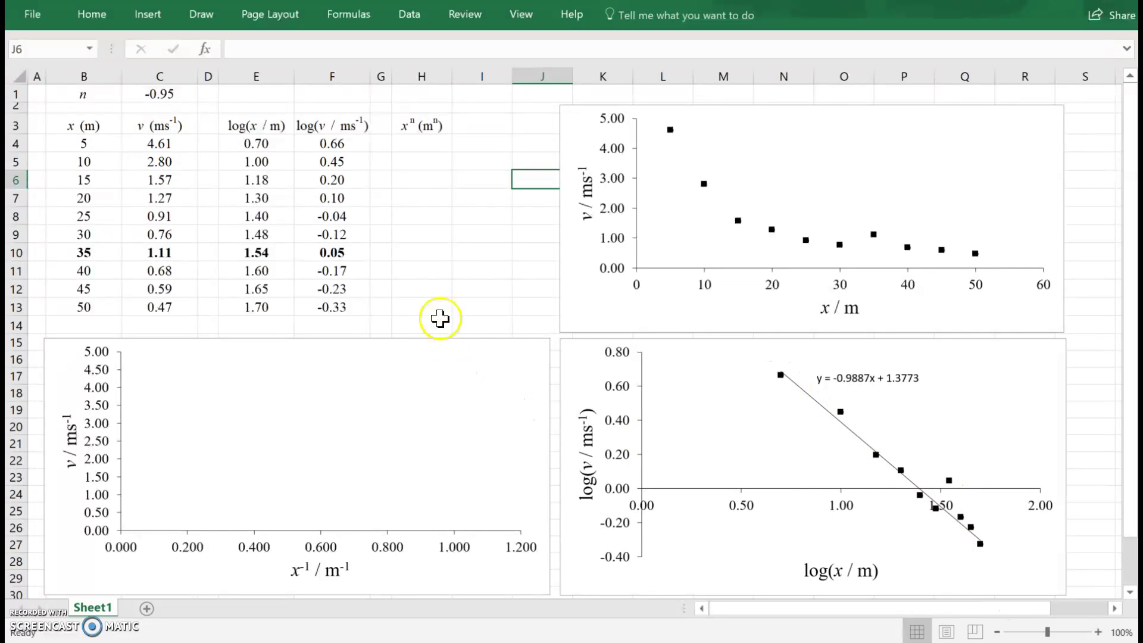
left_click(837, 375)
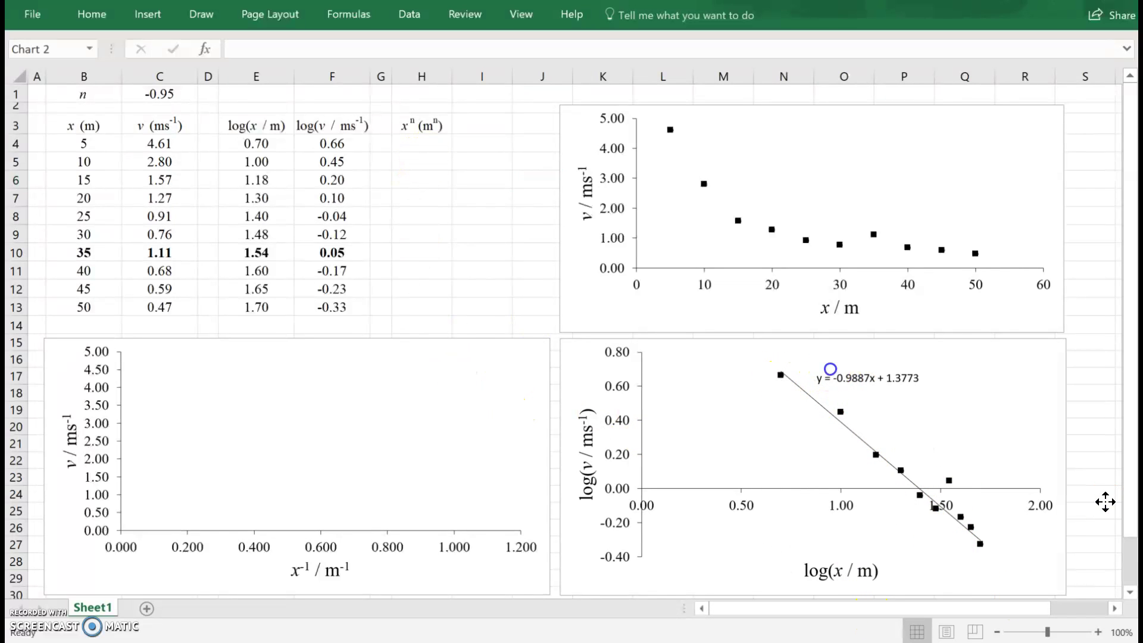
left_click(865, 378)
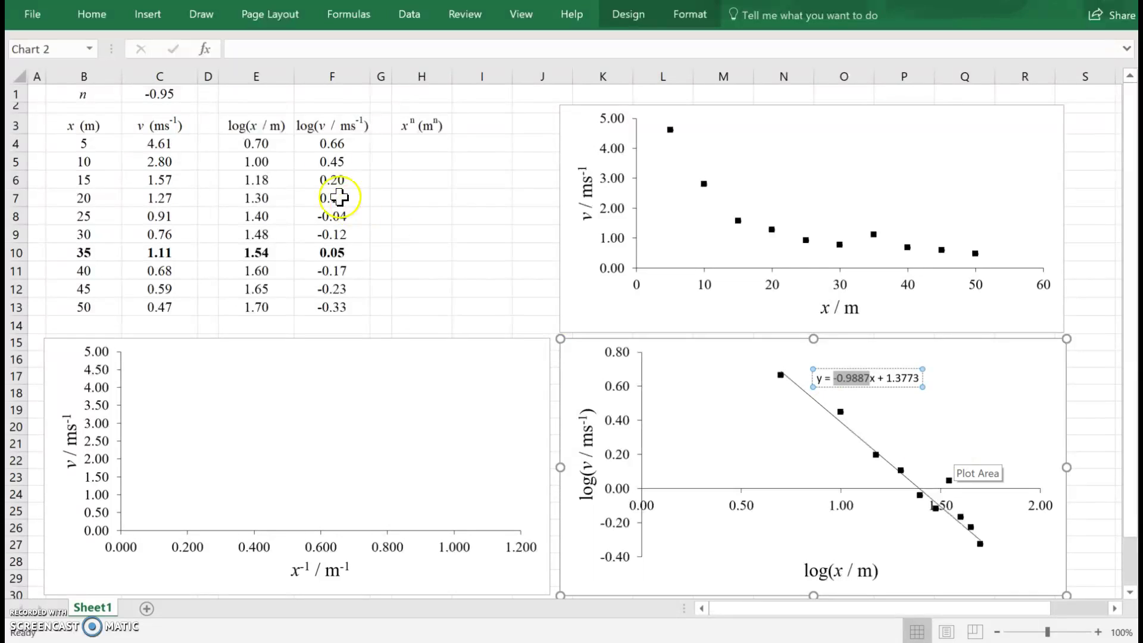
Change the H3 header to x⁻¹ (m⁻¹).
left_click(422, 127)
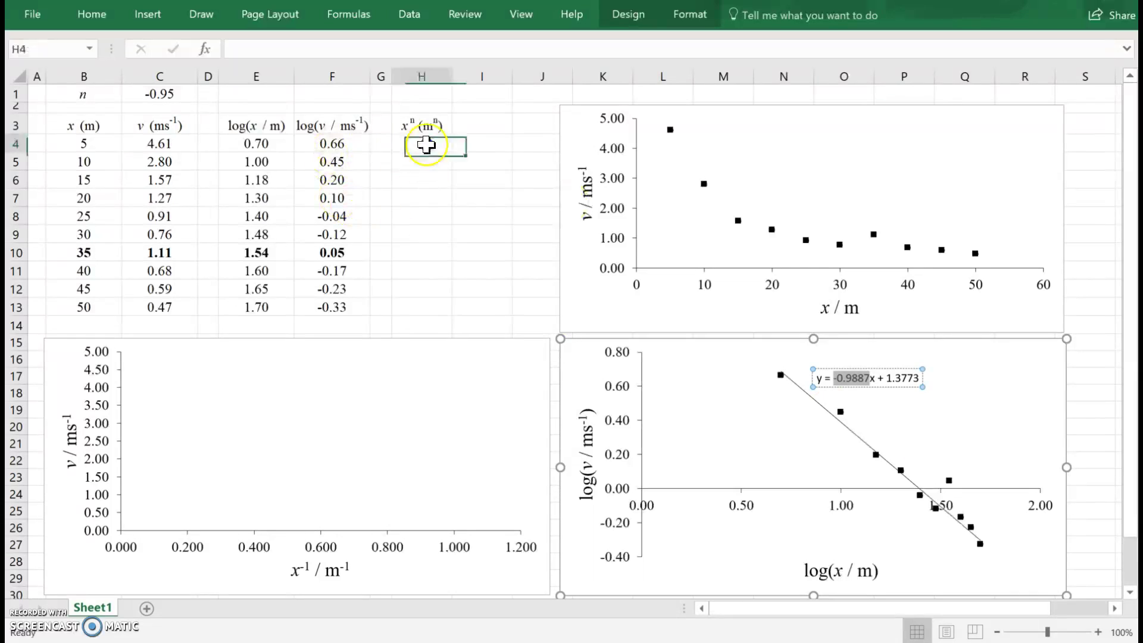
left_click(243, 49)
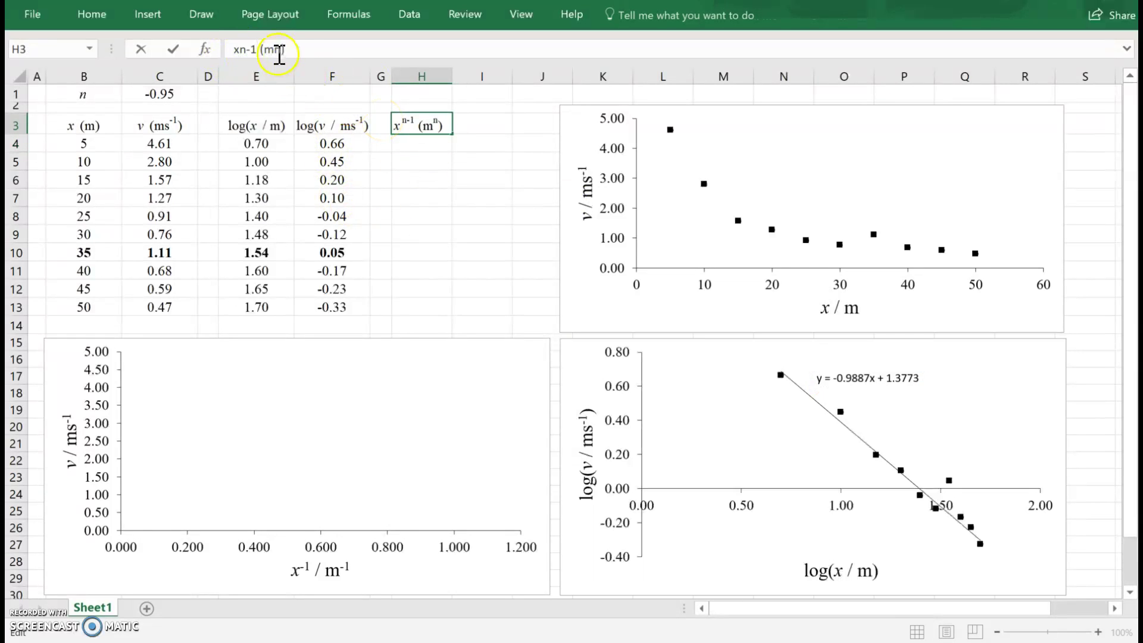
left_click_drag(278, 50, 283, 52)
key("Return")
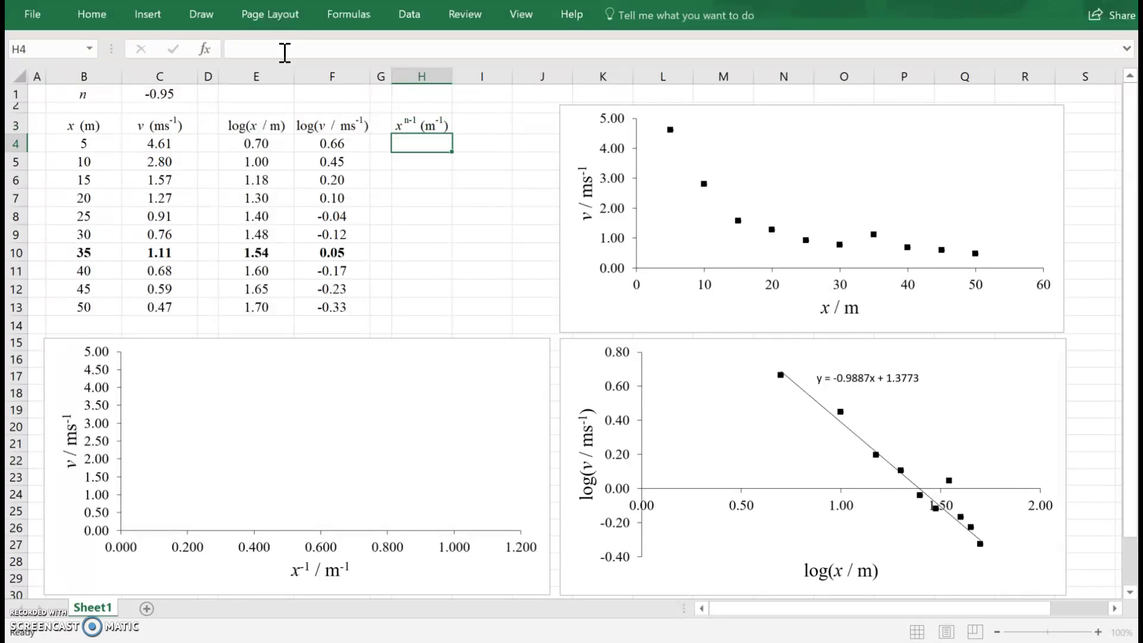
key("Up")
key("Left")
key("Left")
key("Right")
key("Right")
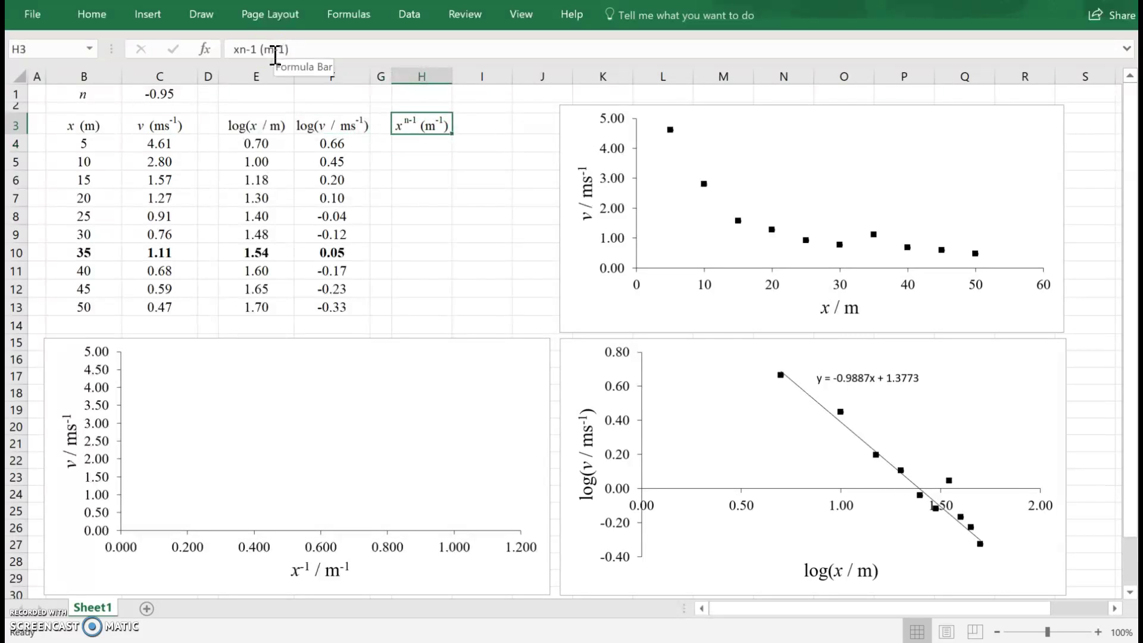
key("Delete")
key("Return")
Clear the n label and value from cells B1:C1.
key("Up")
key("Up")
key("Up")
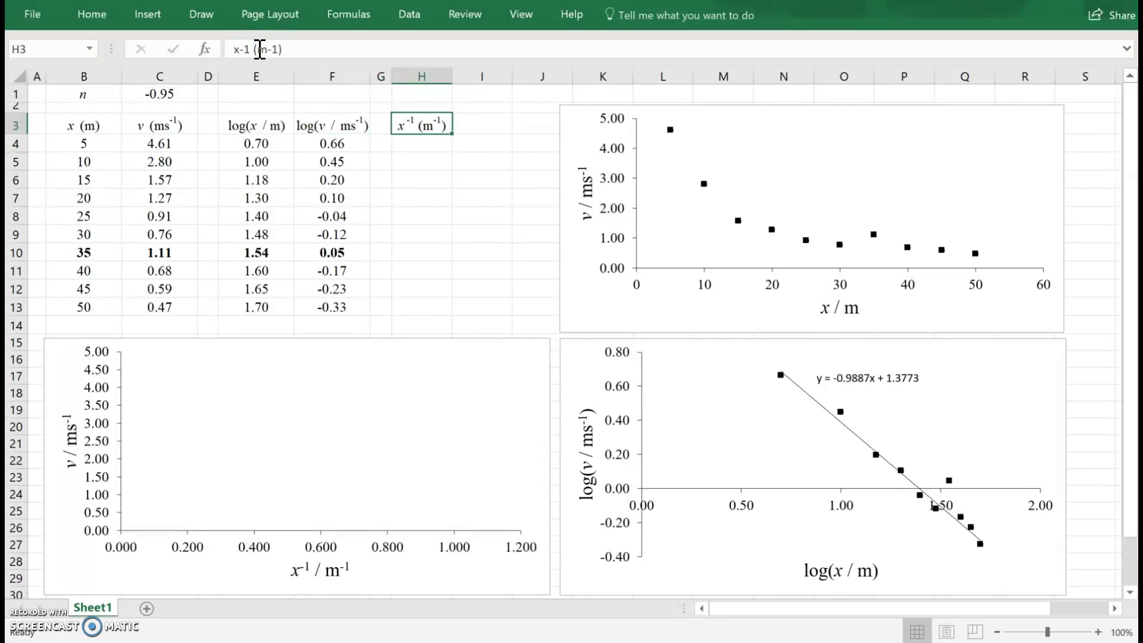
key("Left")
key("Left")
key("Left")
key("Left")
key("Left")
type("-1")
key("ctrl+Return")
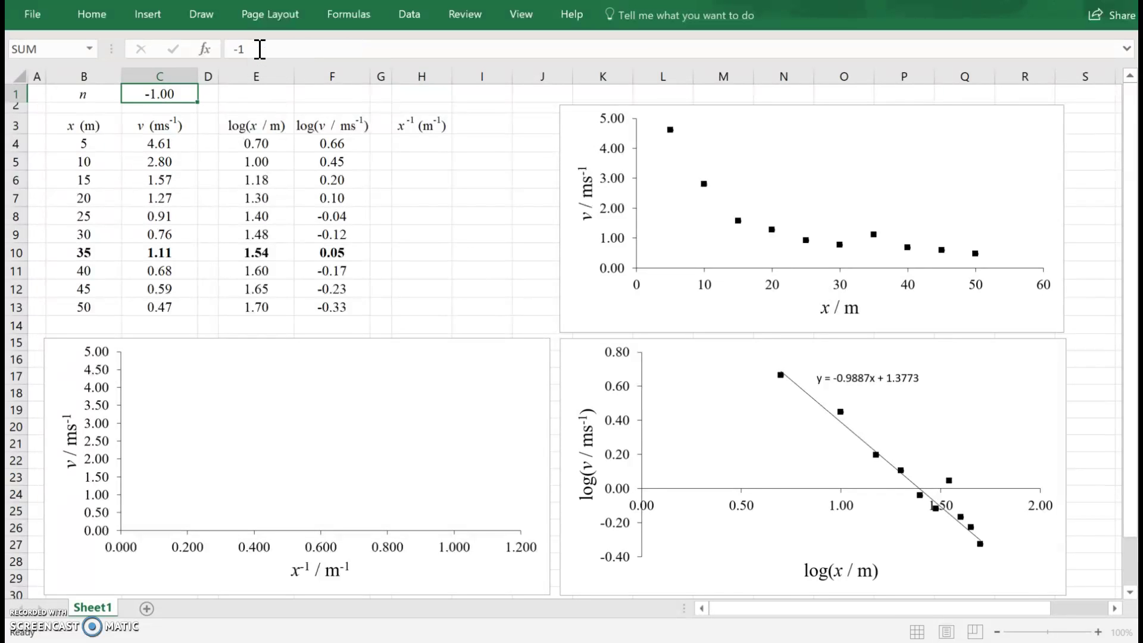
key("Left")
key("shift+Right")
key("Delete")
Enter =B4^-1 in H4 and copy it down through H13.
key("Down")
key("Down")
key("Right")
key("Right")
key("Right")
key("Right")
key("Right")
key("Right")
key("Down")
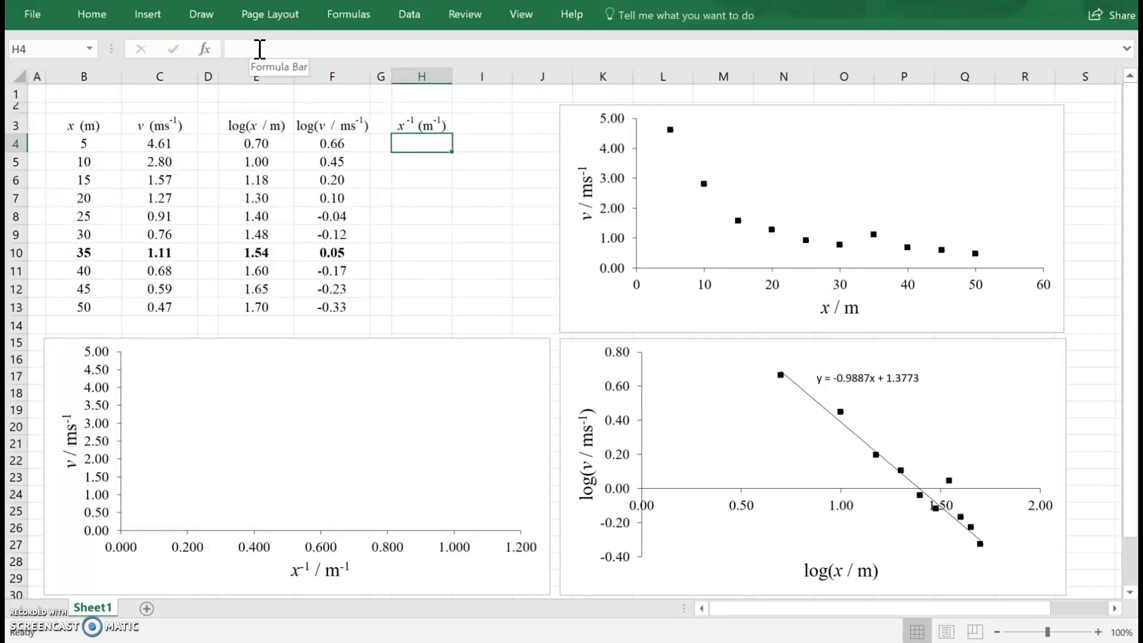
type("=")
key("Left")
key("Left")
key("Left")
key("Left")
key("Left")
key("Left")
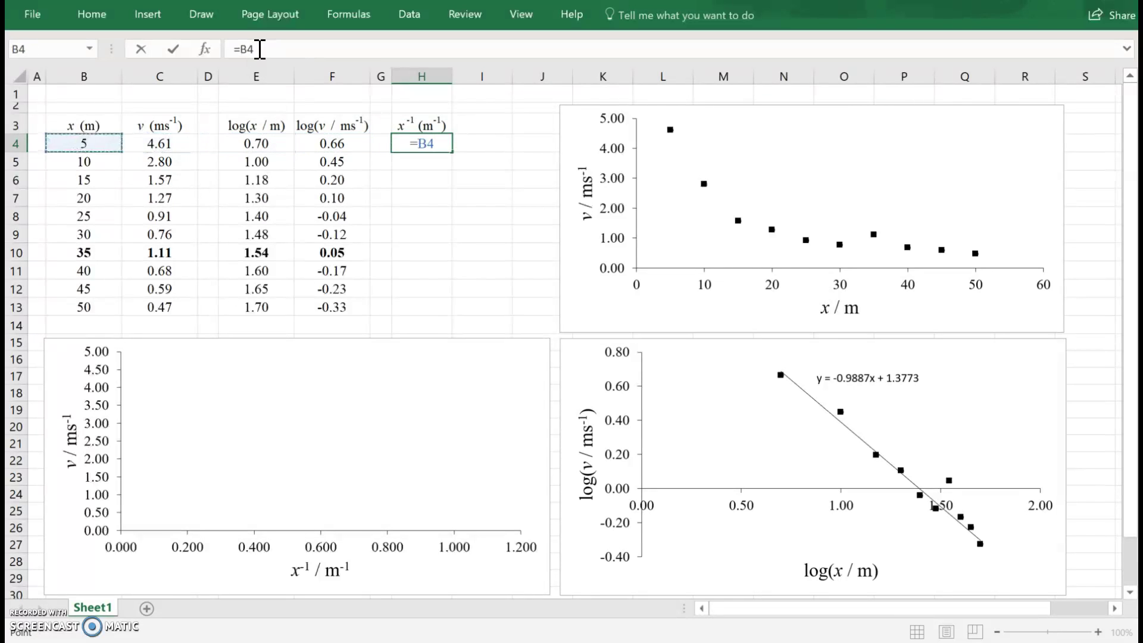
type("^-1")
key("ctrl+Return")
key("ctrl+c")
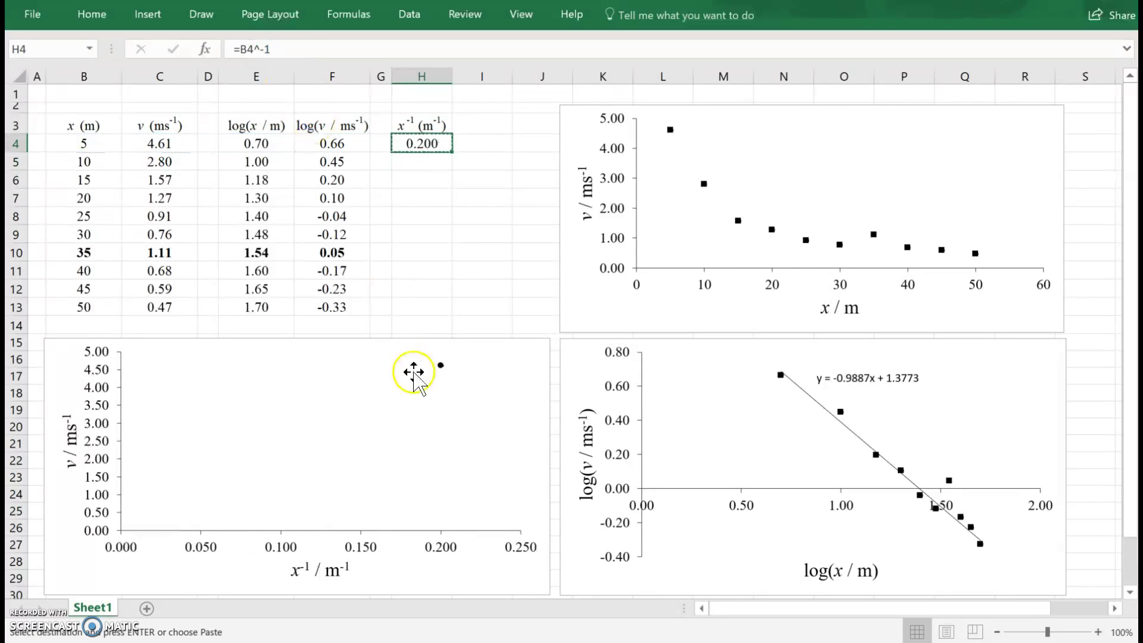
left_click_drag(422, 142, 422, 307)
key("Return")
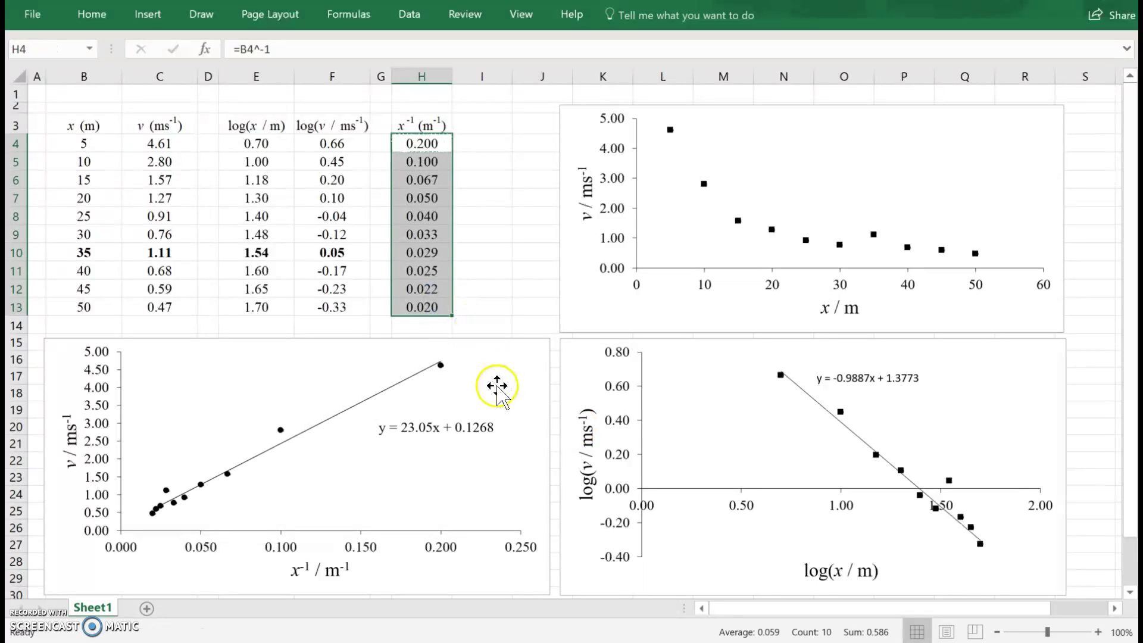
left_click(280, 429)
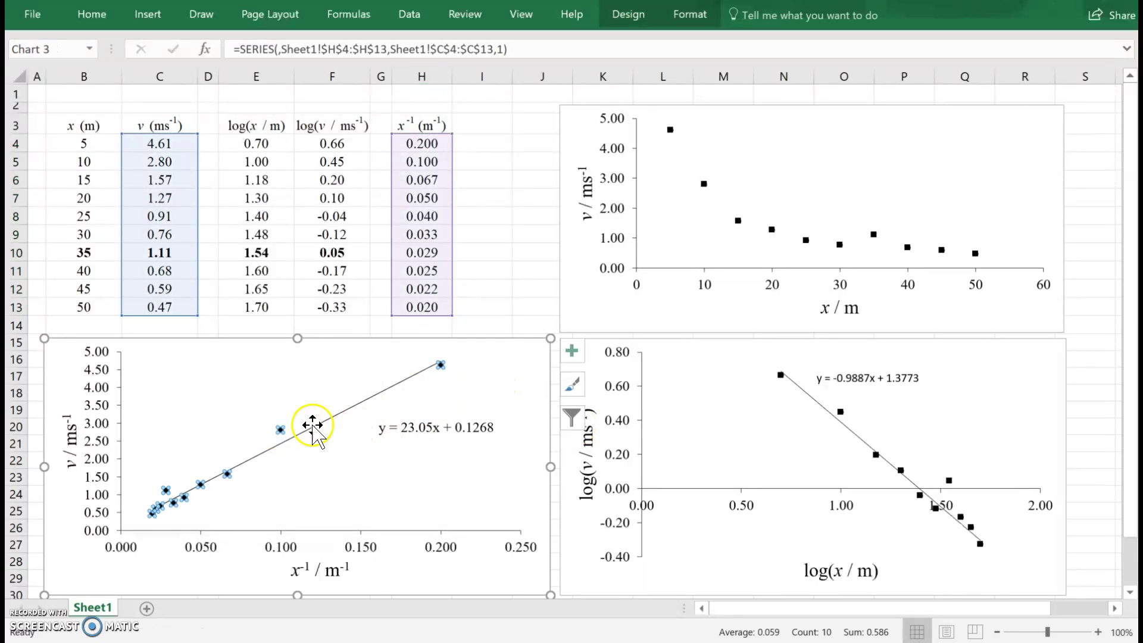
In Chart 3's data source, replace Series1's x values with the range starting H4:H9.
right_click(297, 400)
left_click(351, 499)
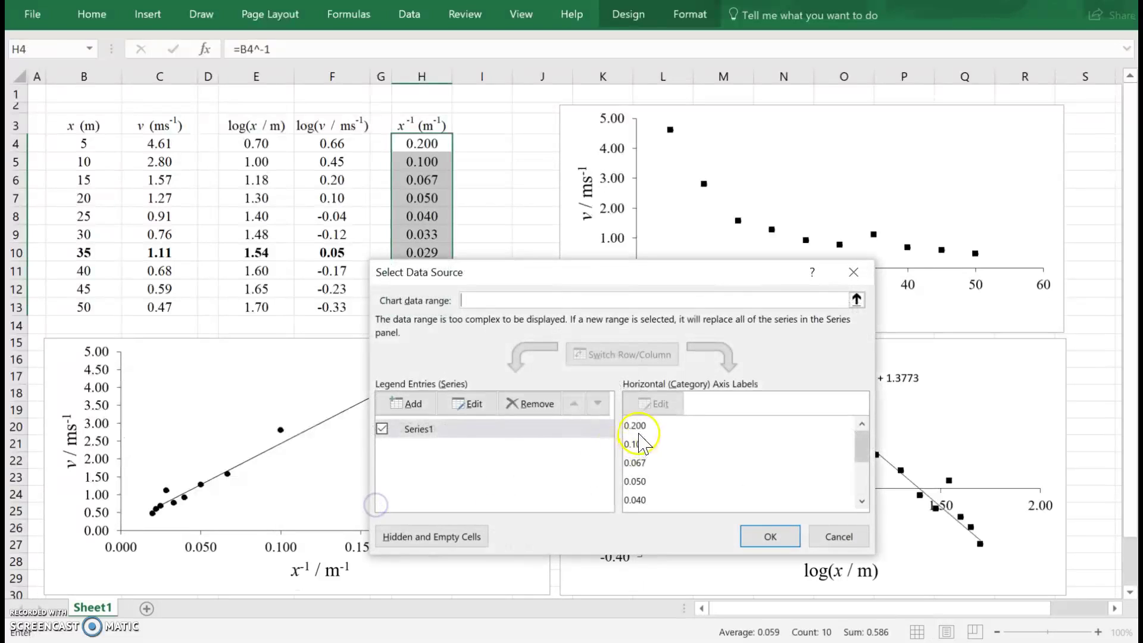
left_click(456, 408)
left_click_drag(599, 411, 377, 395)
key("BackSpace")
left_click(410, 143)
left_click_drag(410, 143, 422, 305)
Set Series1's y values to start at C4:C9, leaving out the x=35 row, and confirm.
left_click(587, 449)
key("BackSpace")
left_click(149, 146)
left_click_drag(148, 146, 161, 307)
type(",Sheet1!$C$11:$C$")
left_click(655, 480)
Add a second series for the outlier with x value H10 and y value C10.
left_click(410, 401)
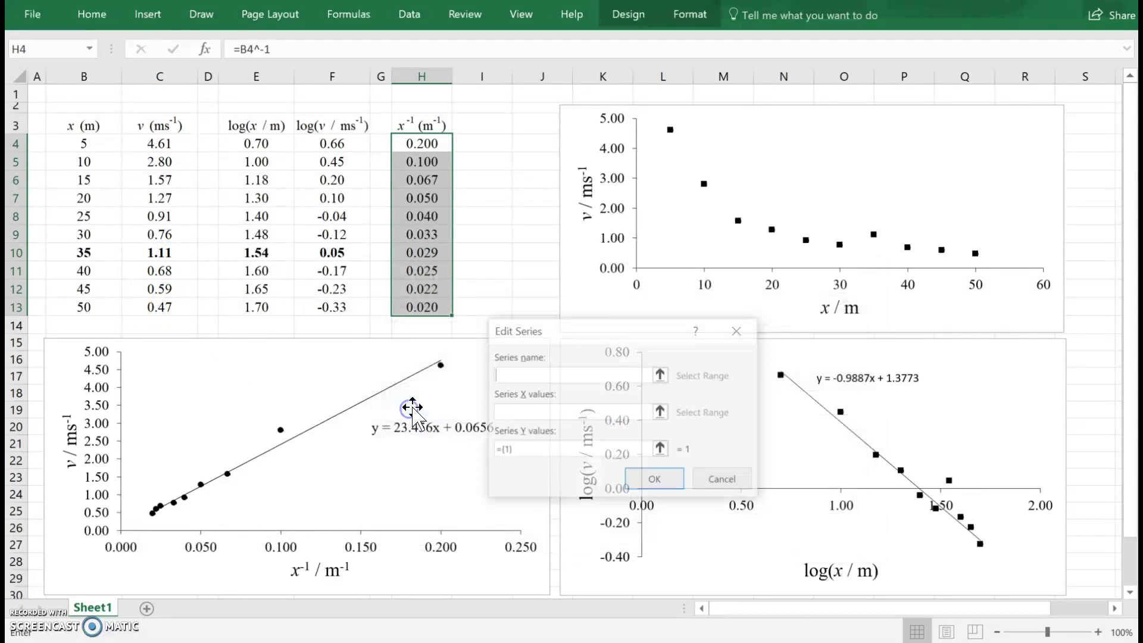
left_click(426, 255)
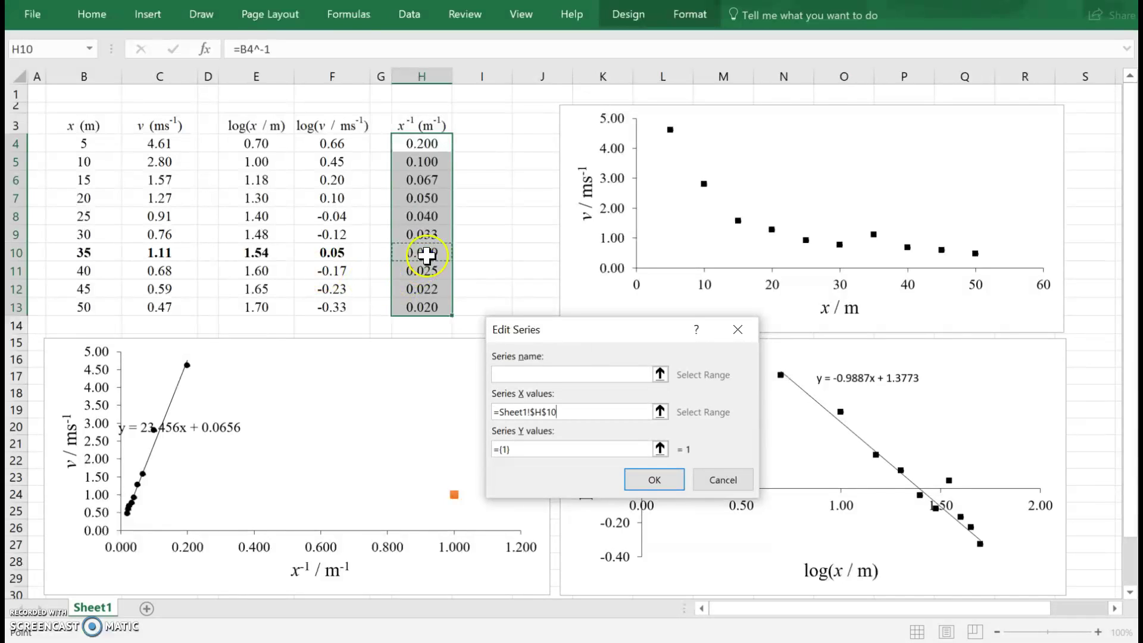
left_click(573, 448)
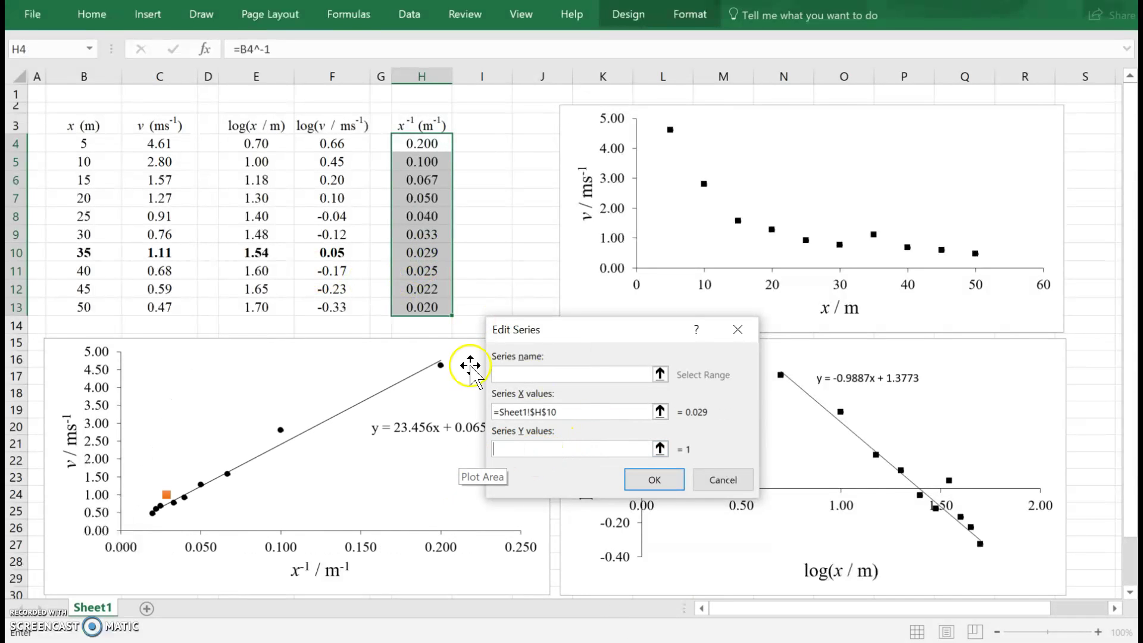
left_click(160, 252)
left_click(655, 480)
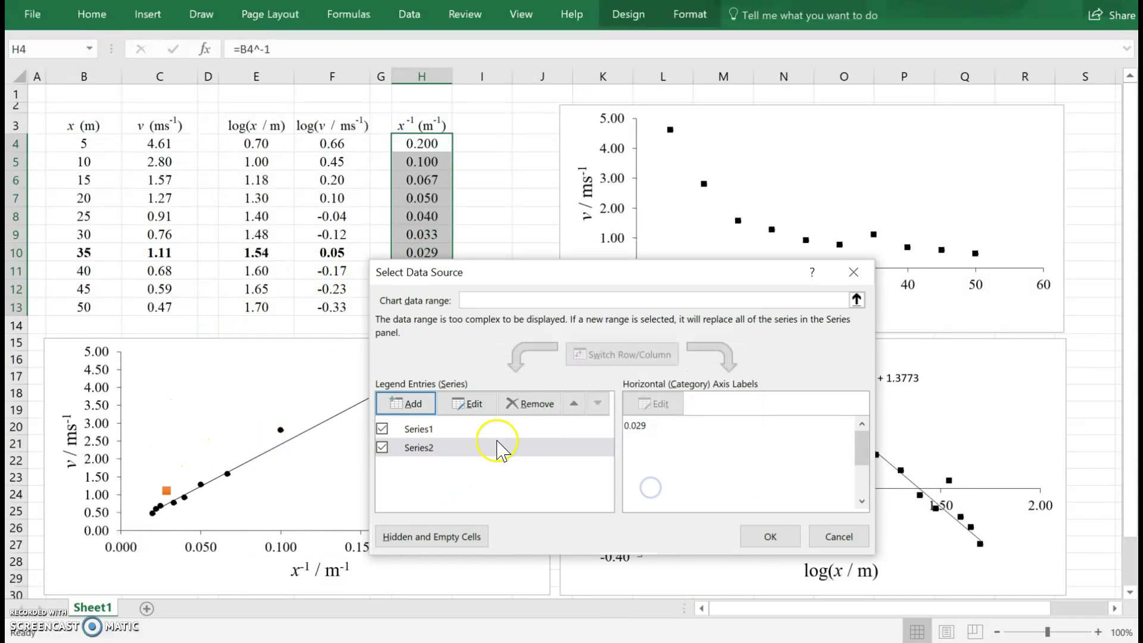
Apply the data changes and check the orange outlier point and the refitted trendline equation.
left_click(768, 536)
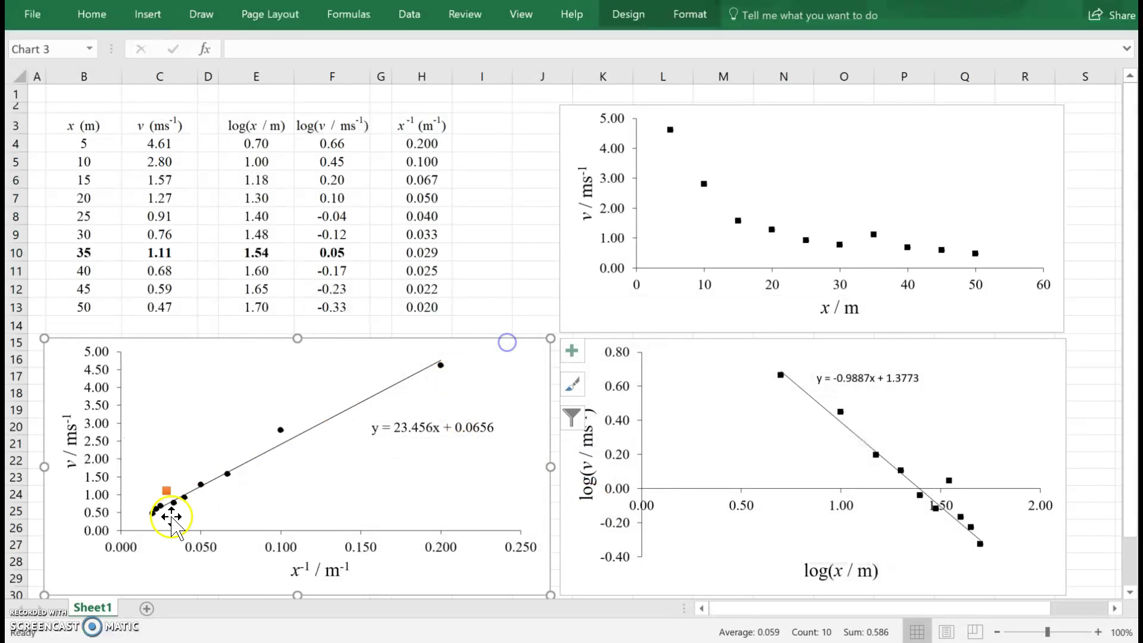
left_click(163, 488)
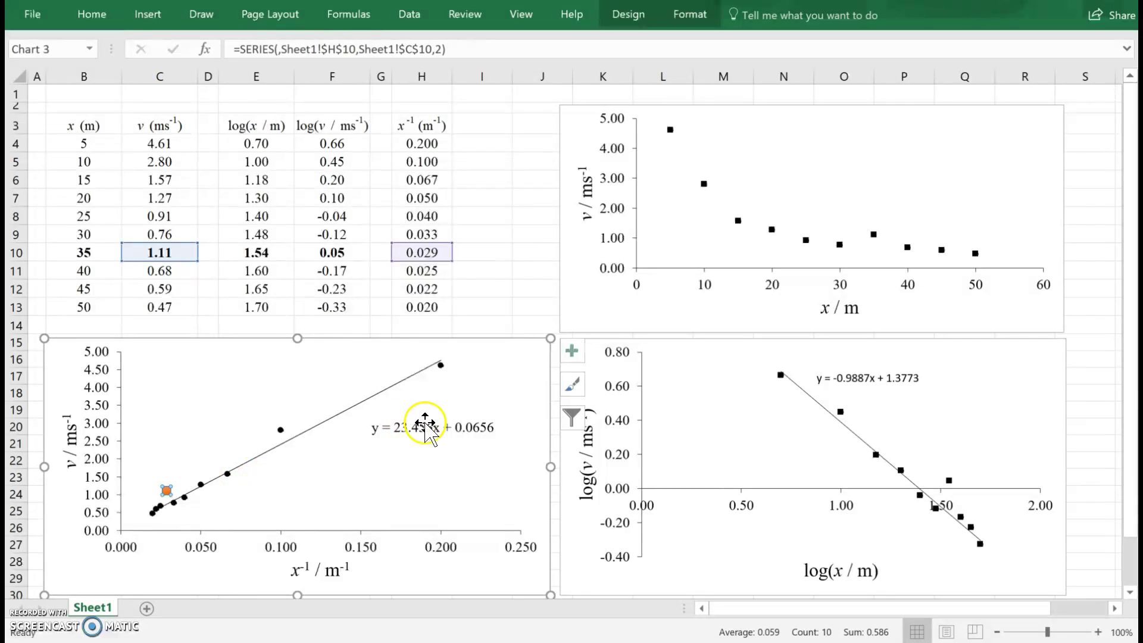
left_click(399, 429)
left_click(533, 306)
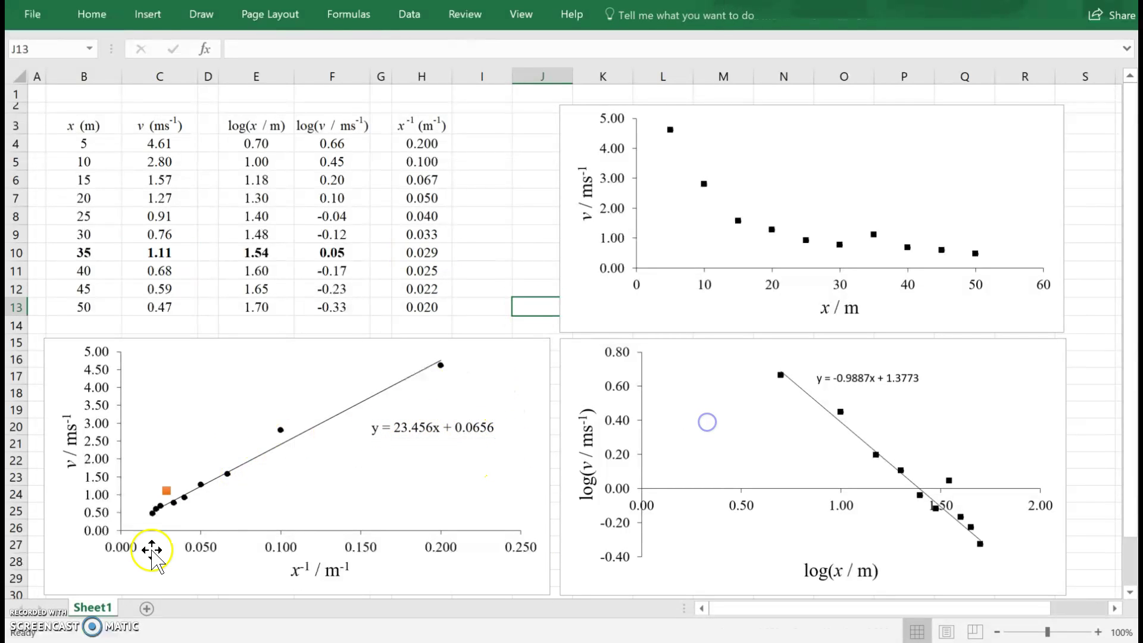